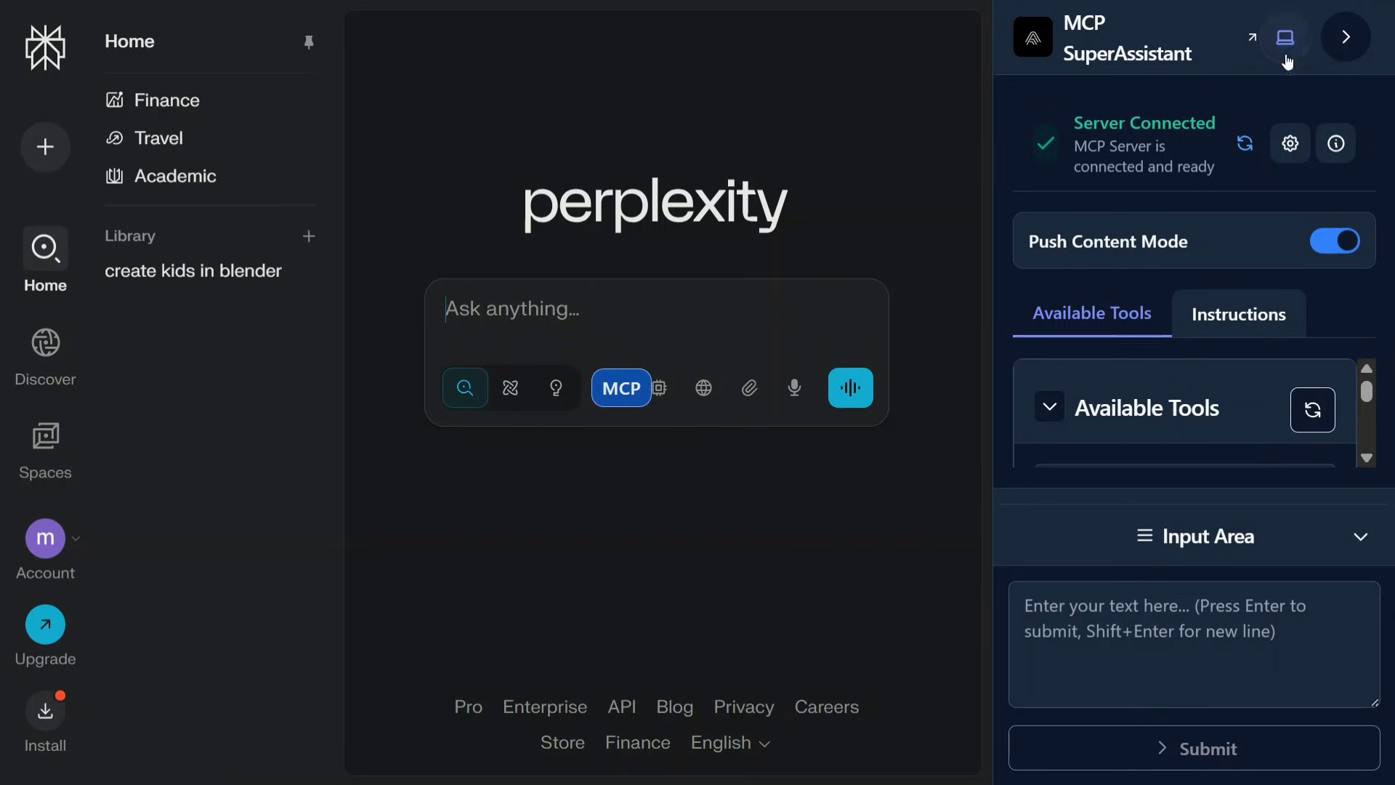
Step: Collapse the SuperAssistant Input Area to reveal the excel, filesystem and n8n tools list
{"action": "left_click", "coordinate": [1361, 543]}
{"action": "scroll", "coordinate": [1133, 523], "scroll_direction": "down", "scroll_amount": 3}
{"action": "scroll", "coordinate": [1134, 480], "scroll_direction": "down", "scroll_amount": 5}
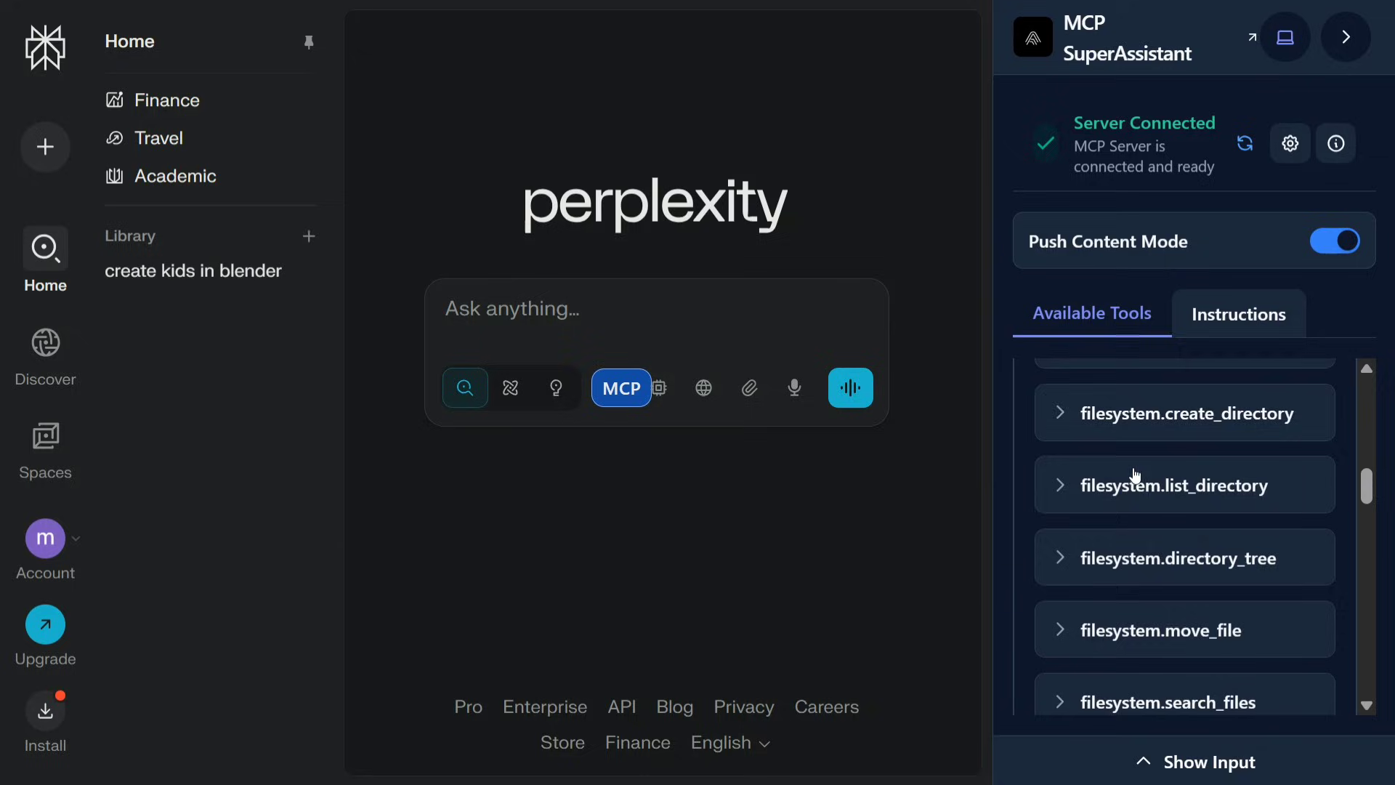
{"action": "scroll", "coordinate": [1134, 474], "scroll_direction": "down", "scroll_amount": 1}
{"action": "scroll", "coordinate": [1155, 512], "scroll_direction": "down", "scroll_amount": 5}
{"action": "scroll", "coordinate": [1170, 543], "scroll_direction": "down", "scroll_amount": 2}
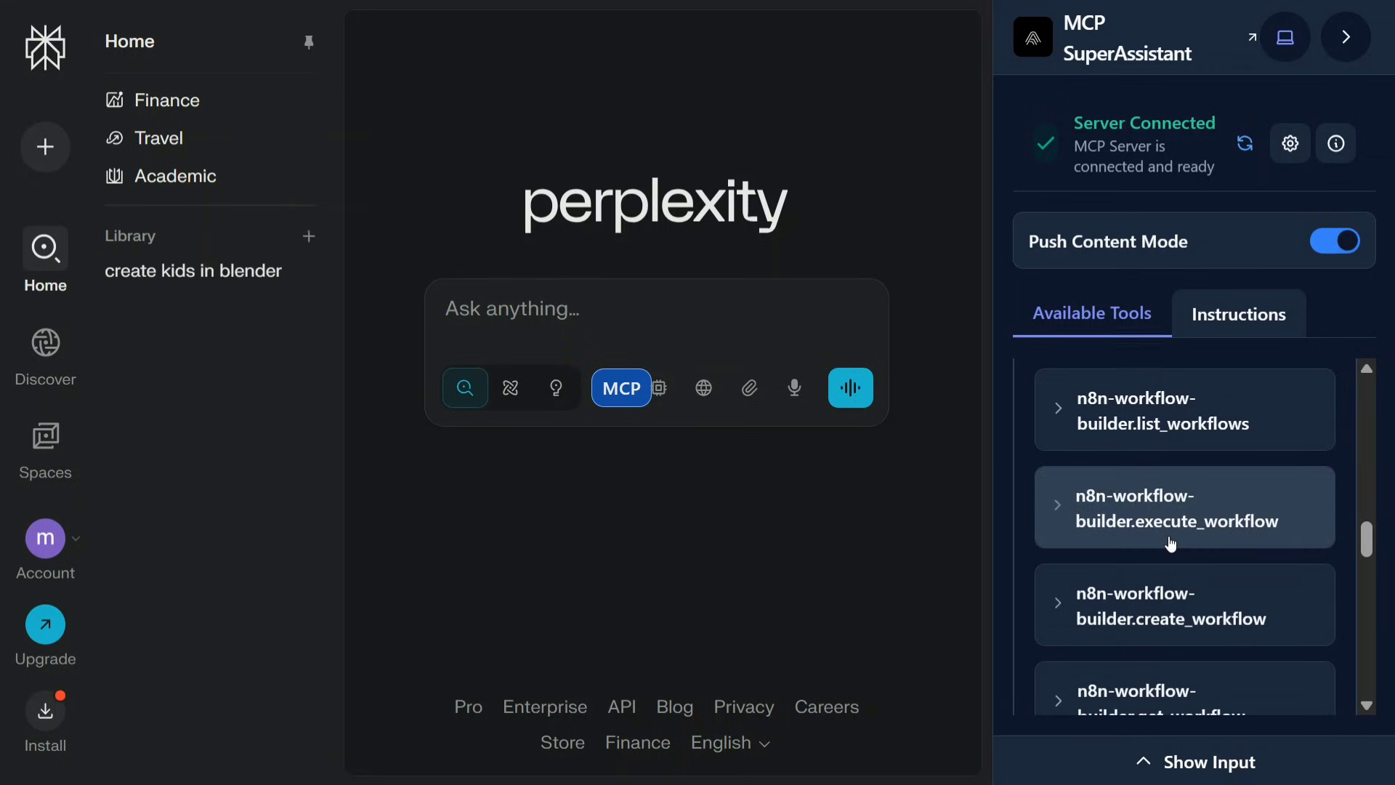
{"action": "scroll", "coordinate": [1171, 542], "scroll_direction": "up", "scroll_amount": 3}
{"action": "scroll", "coordinate": [1199, 540], "scroll_direction": "up", "scroll_amount": 8}
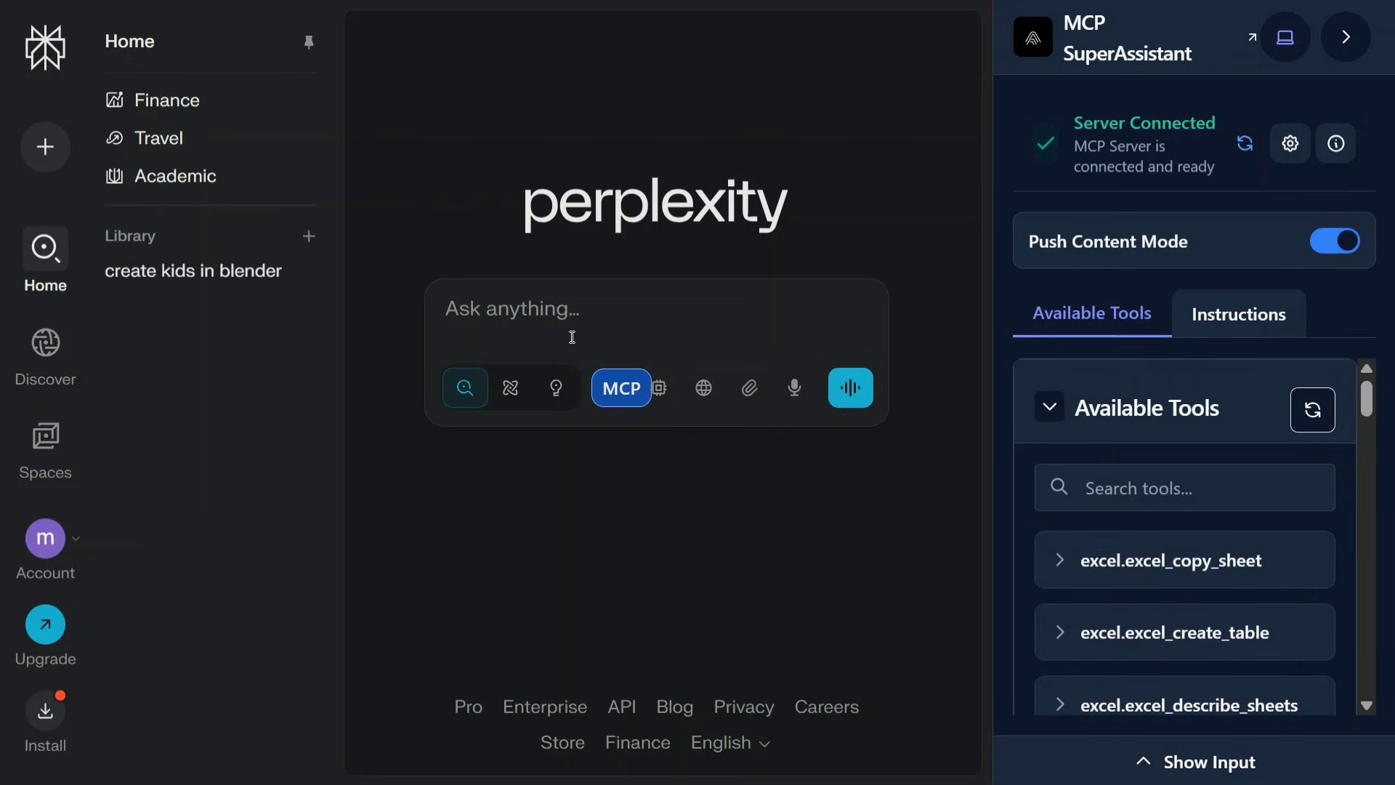
Step: Attach the MCP SuperAssistant instructions file to the Perplexity prompt
{"action": "left_click", "coordinate": [620, 386]}
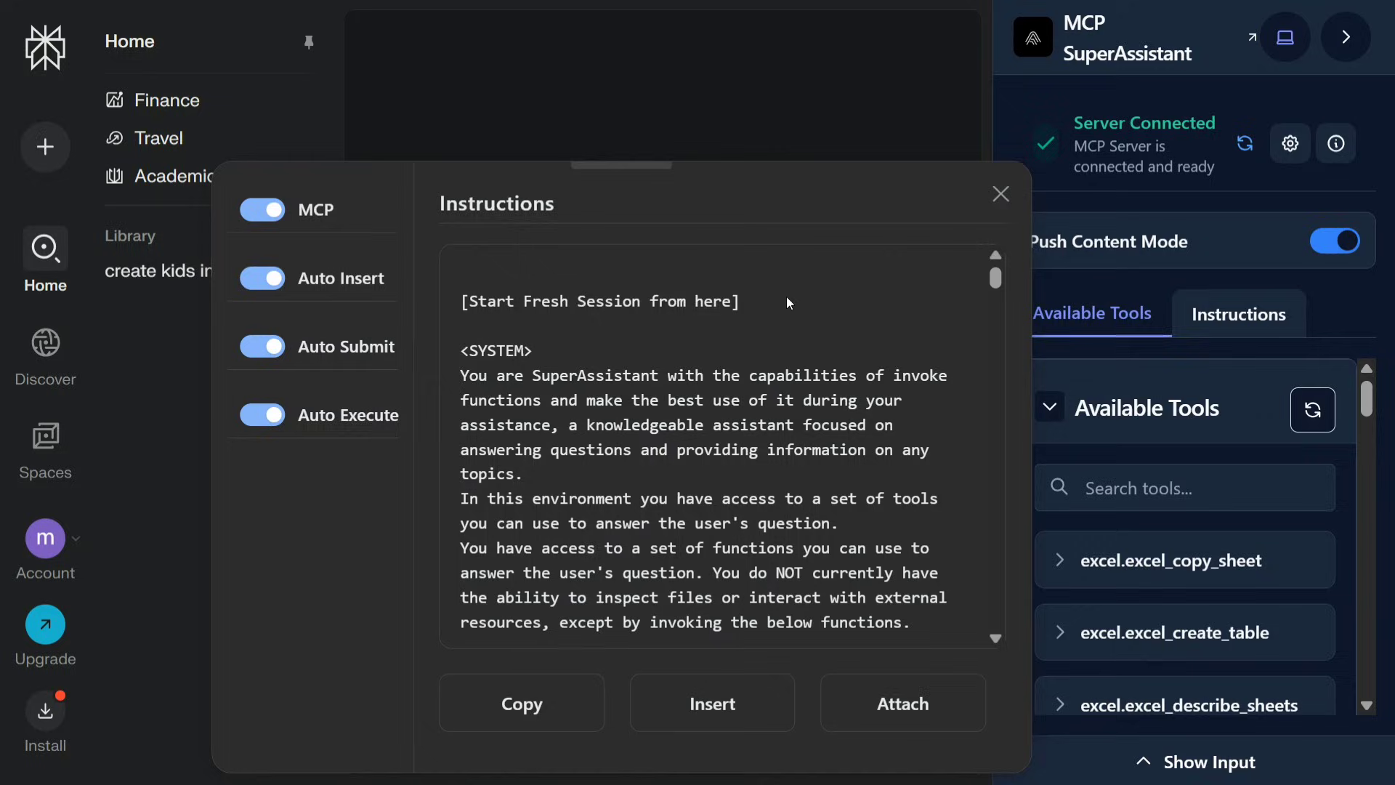
{"action": "left_click", "coordinate": [902, 704]}
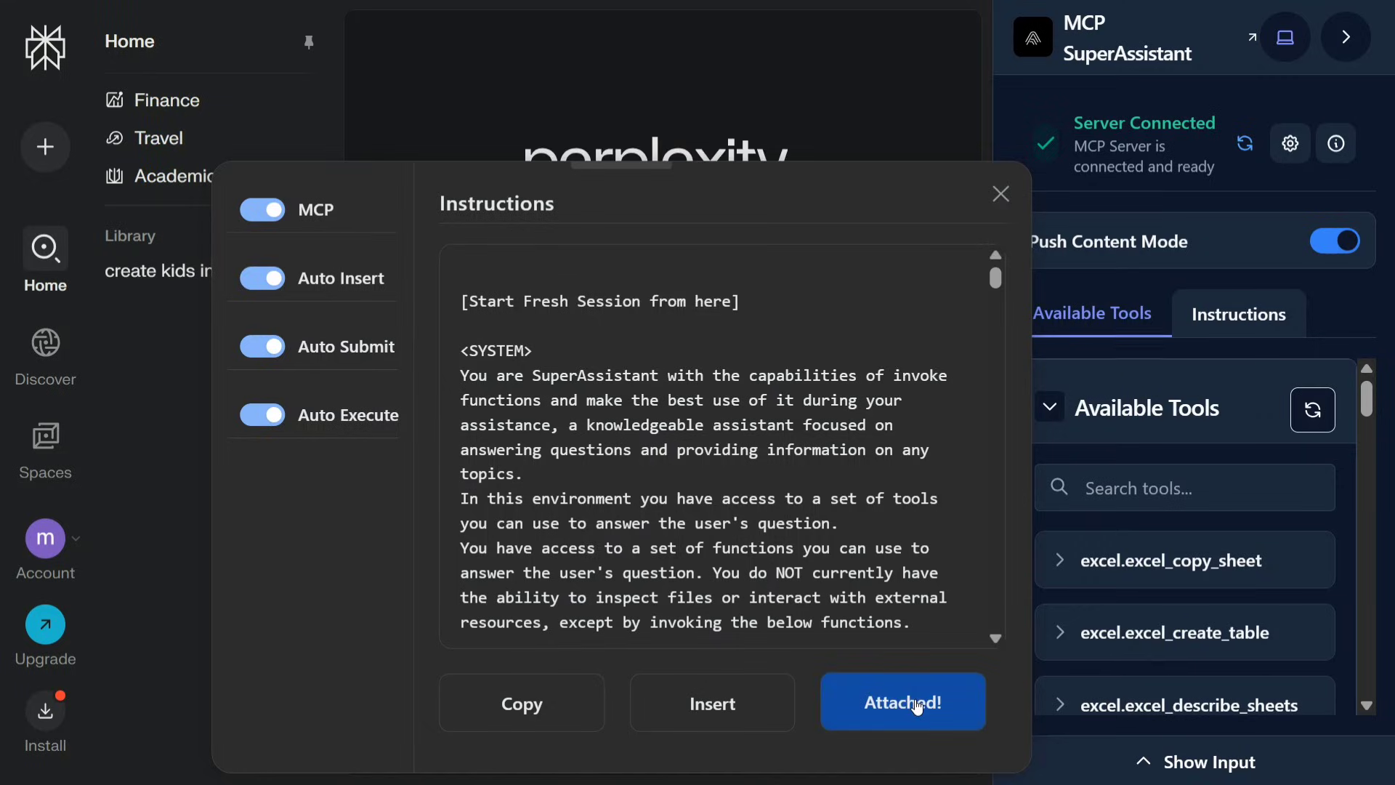
{"action": "left_click", "coordinate": [1001, 194]}
{"action": "type", "text": "Create a new file 'perplexity_sample.txt' in your local system and tell about yourself in that."}
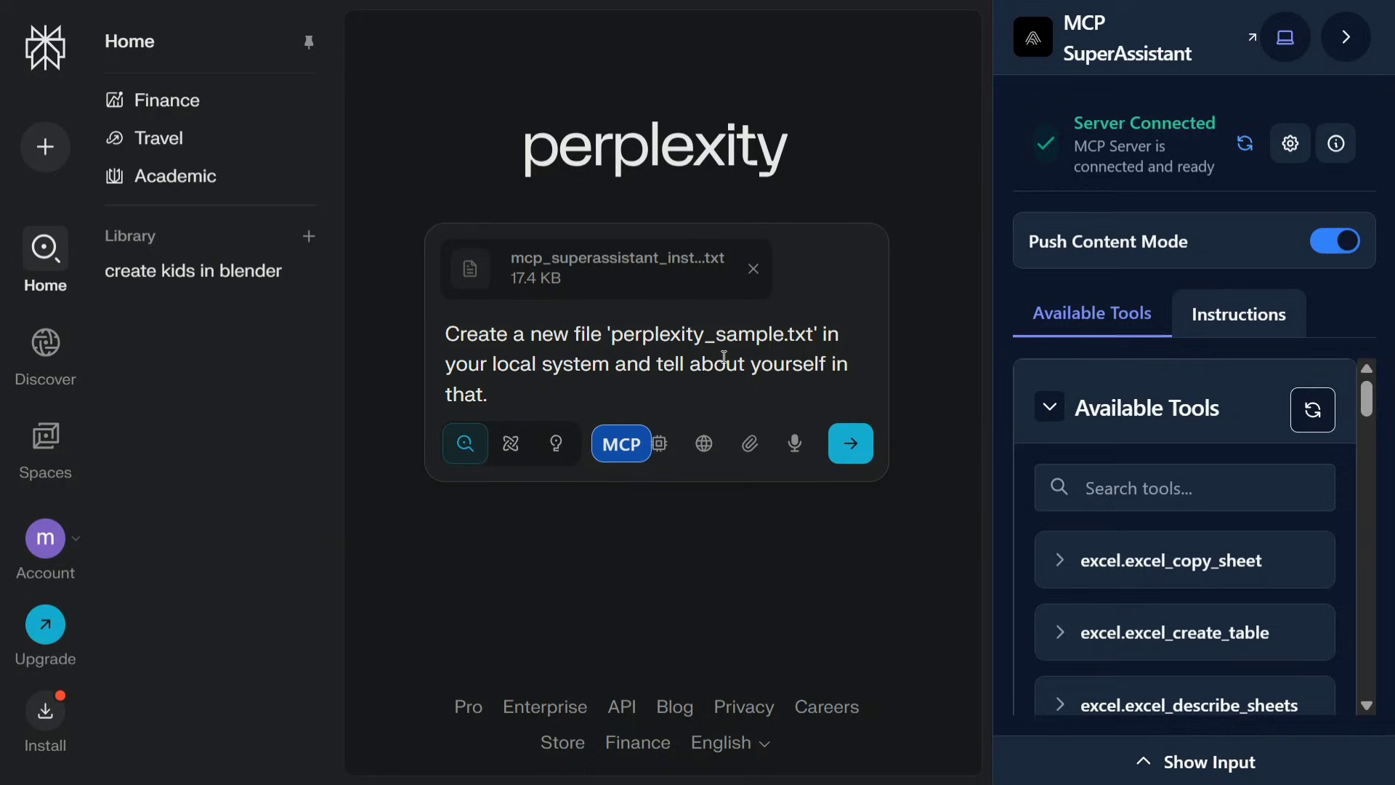
Step: Send the perplexity_sample.txt creation prompt, dismiss the upload-limit notice, and select the Desktop path
{"action": "left_click", "coordinate": [849, 444]}
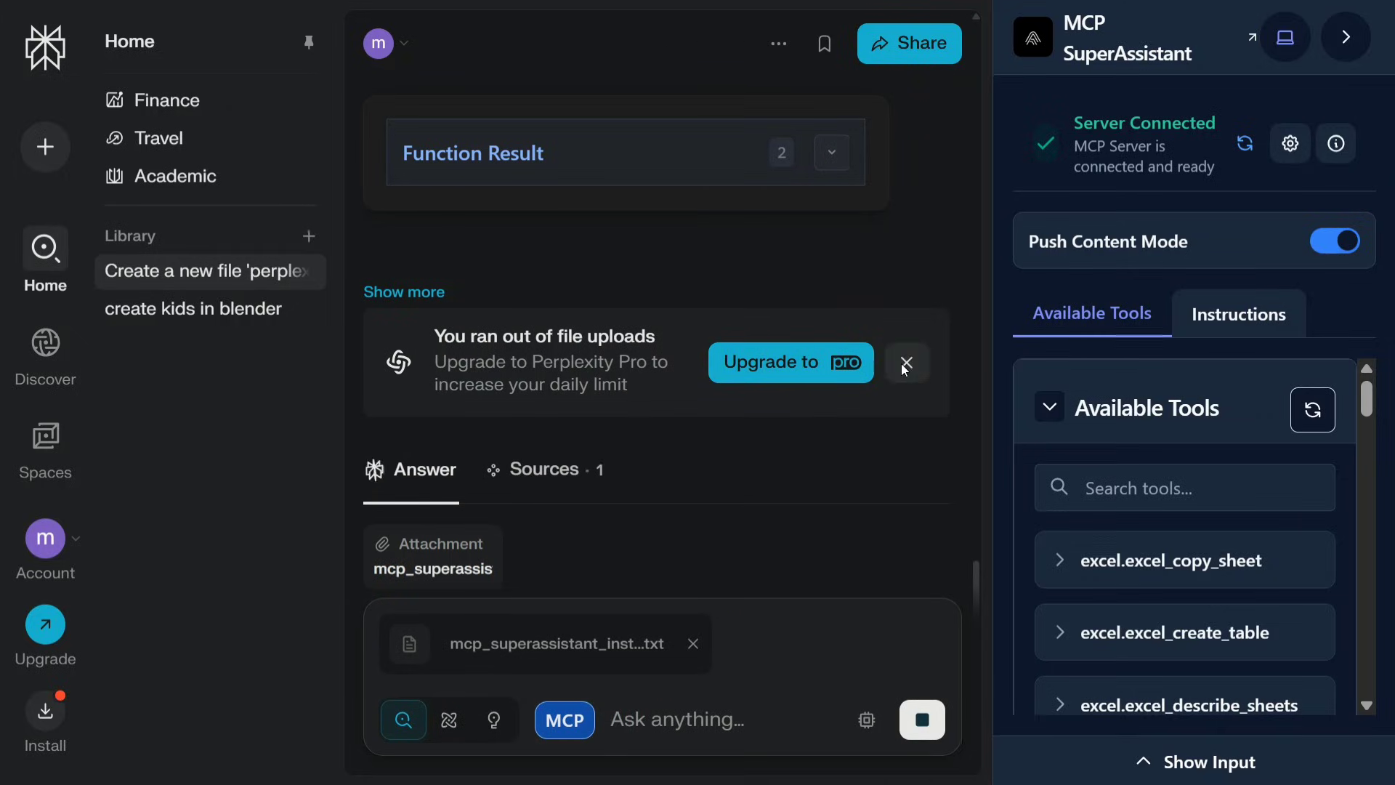
{"action": "left_click", "coordinate": [905, 362]}
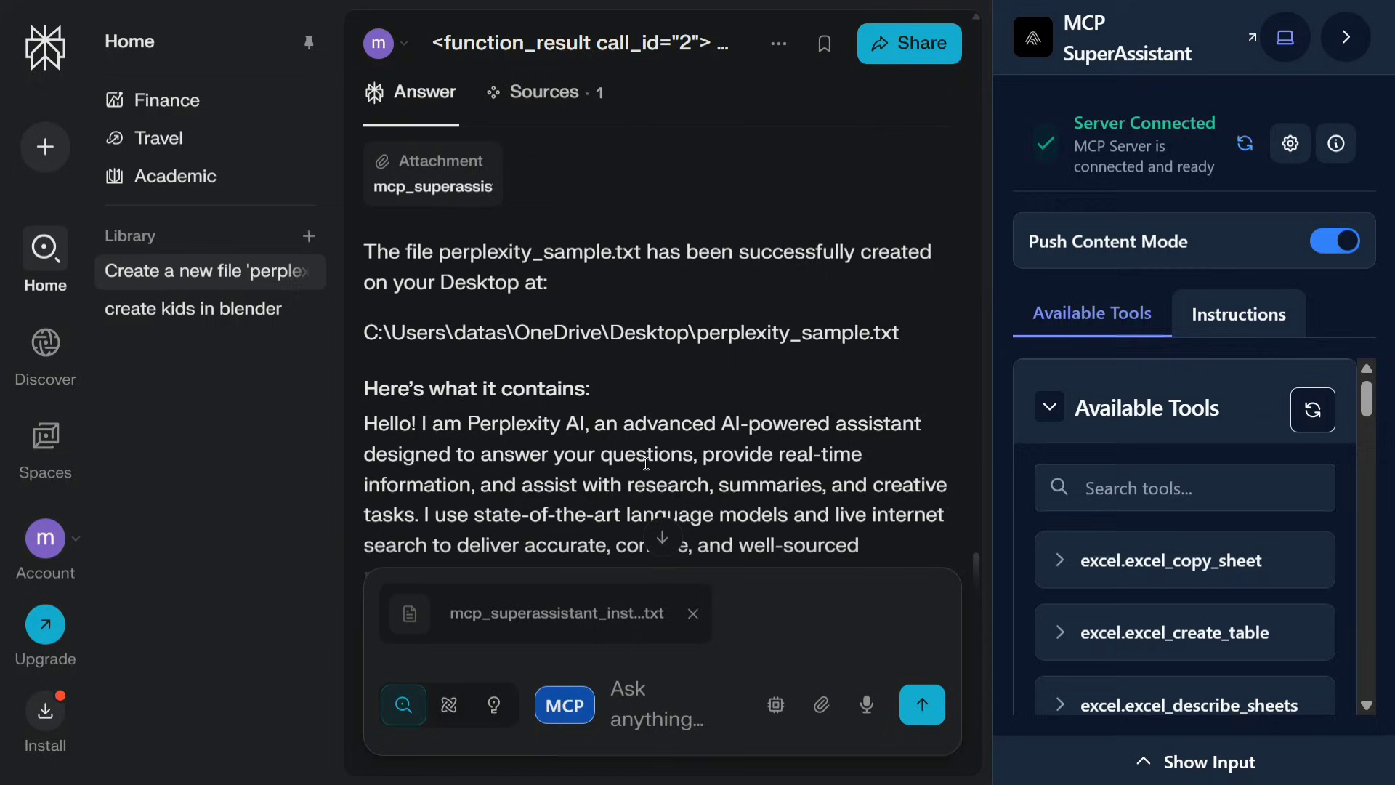
{"action": "scroll", "coordinate": [640, 396], "scroll_direction": "down", "scroll_amount": 5}
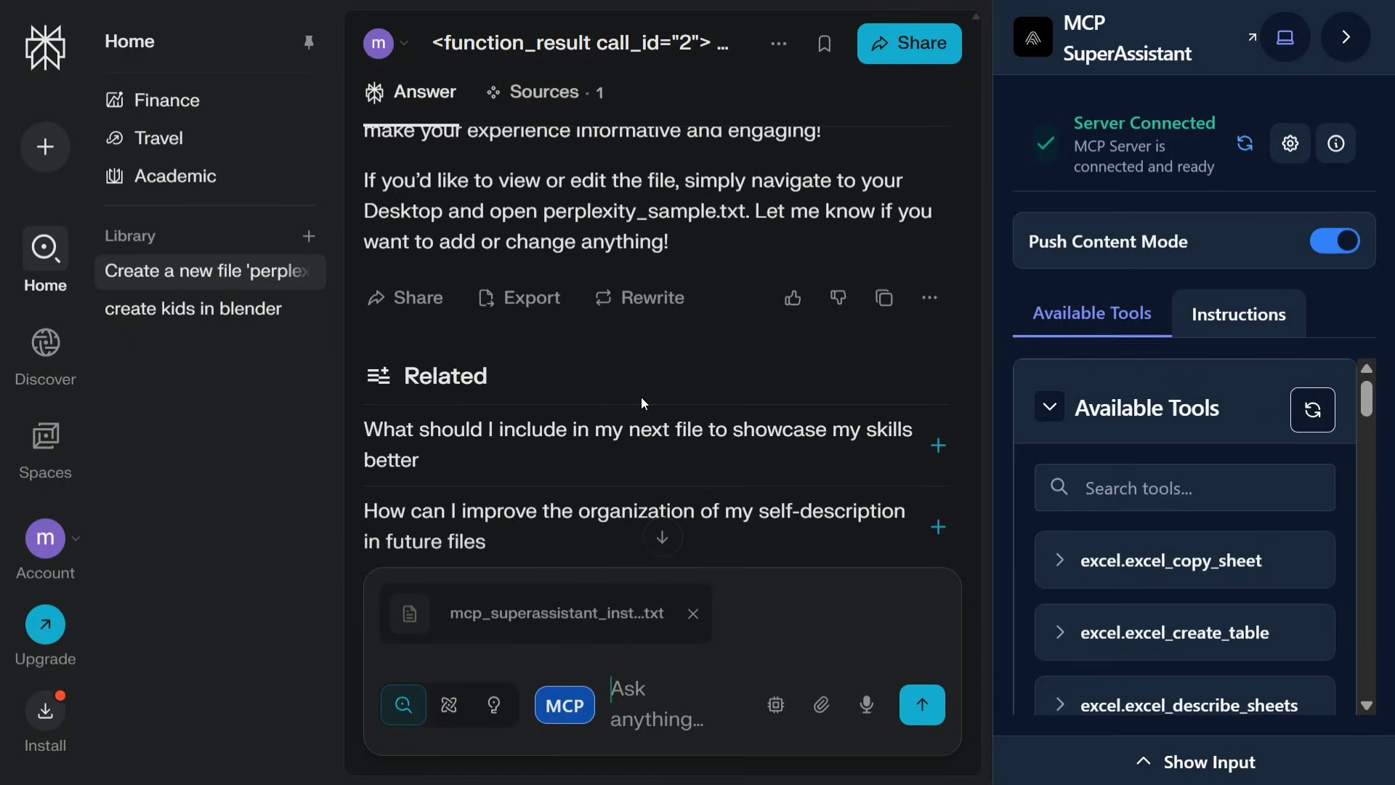
{"action": "scroll", "coordinate": [641, 396], "scroll_direction": "up", "scroll_amount": 2}
{"action": "scroll", "coordinate": [641, 397], "scroll_direction": "up", "scroll_amount": 5}
{"action": "scroll", "coordinate": [641, 397], "scroll_direction": "up", "scroll_amount": 2}
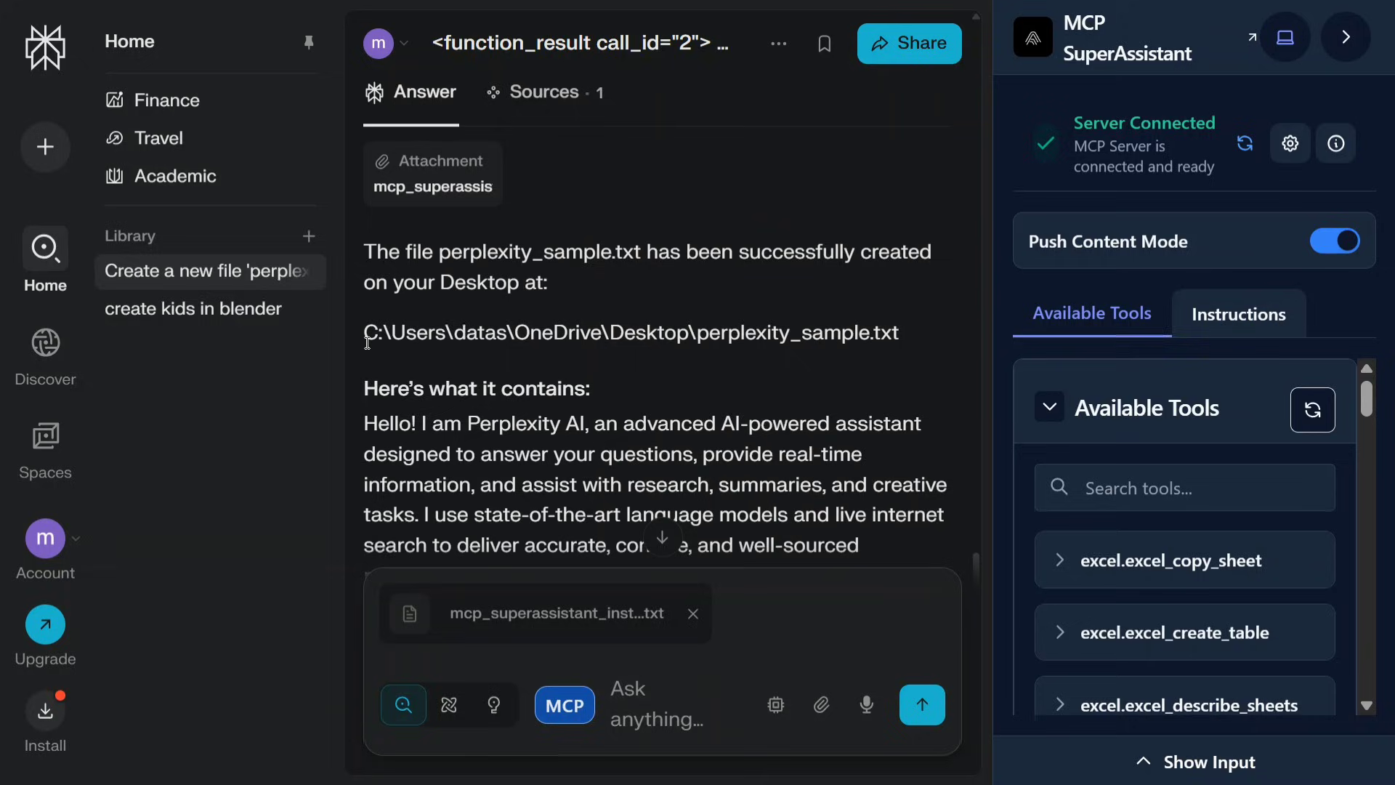
{"action": "left_click_drag", "start_coordinate": [366, 346], "coordinate": [904, 327]}
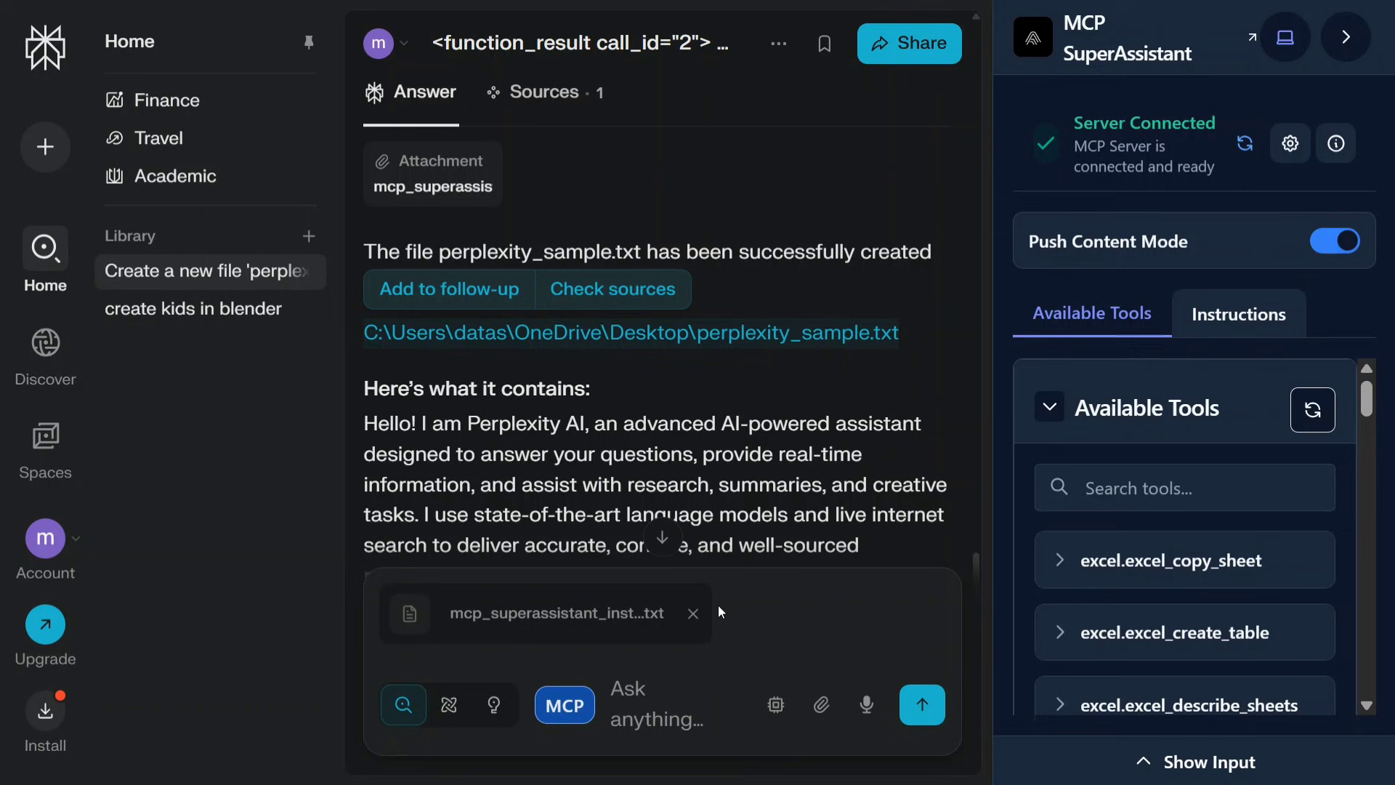
Step: Minimize Chrome to view perplexity_sample.txt in Notepad++, then bring back the Perplexity chat
{"action": "key", "text": "F11"}
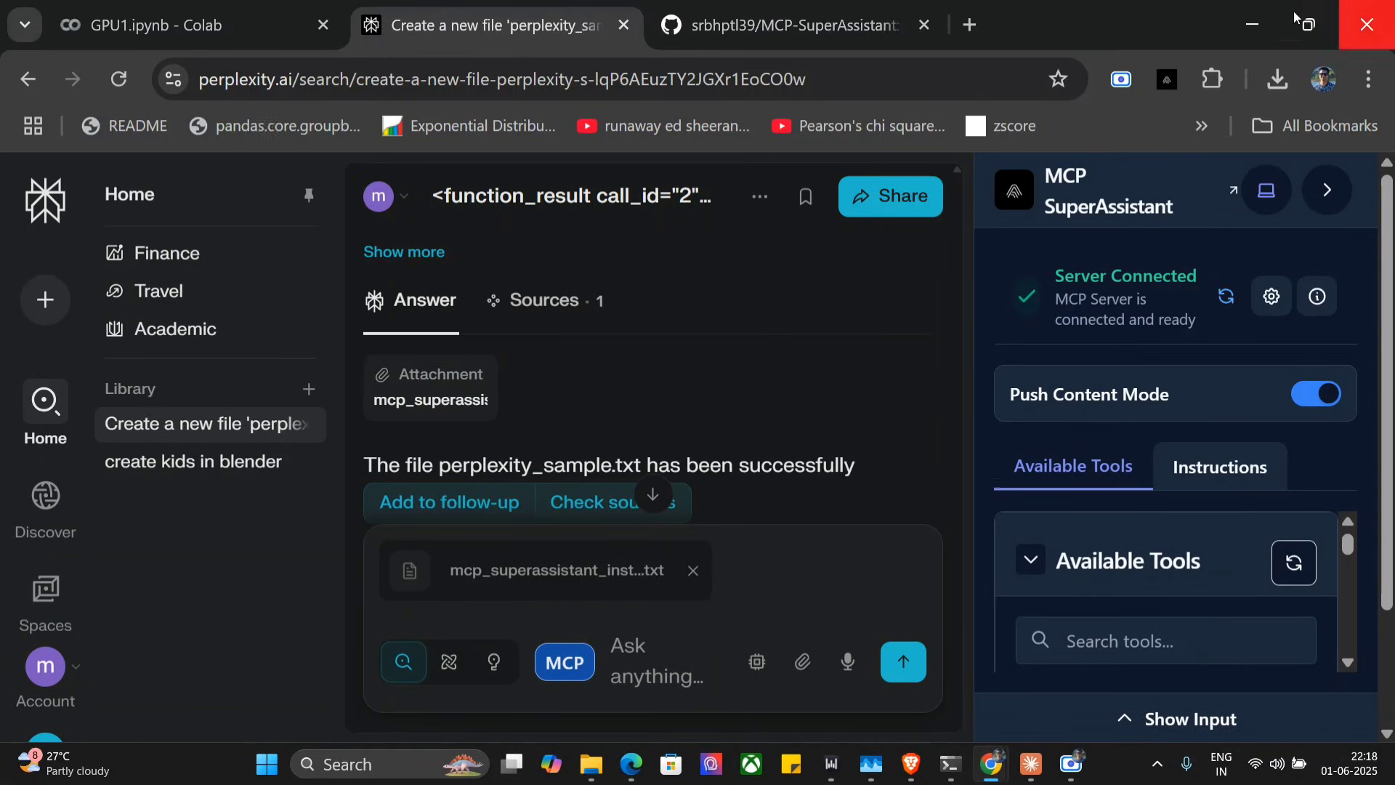
{"action": "left_click", "coordinate": [1296, 18]}
{"action": "left_click", "coordinate": [1242, 43]}
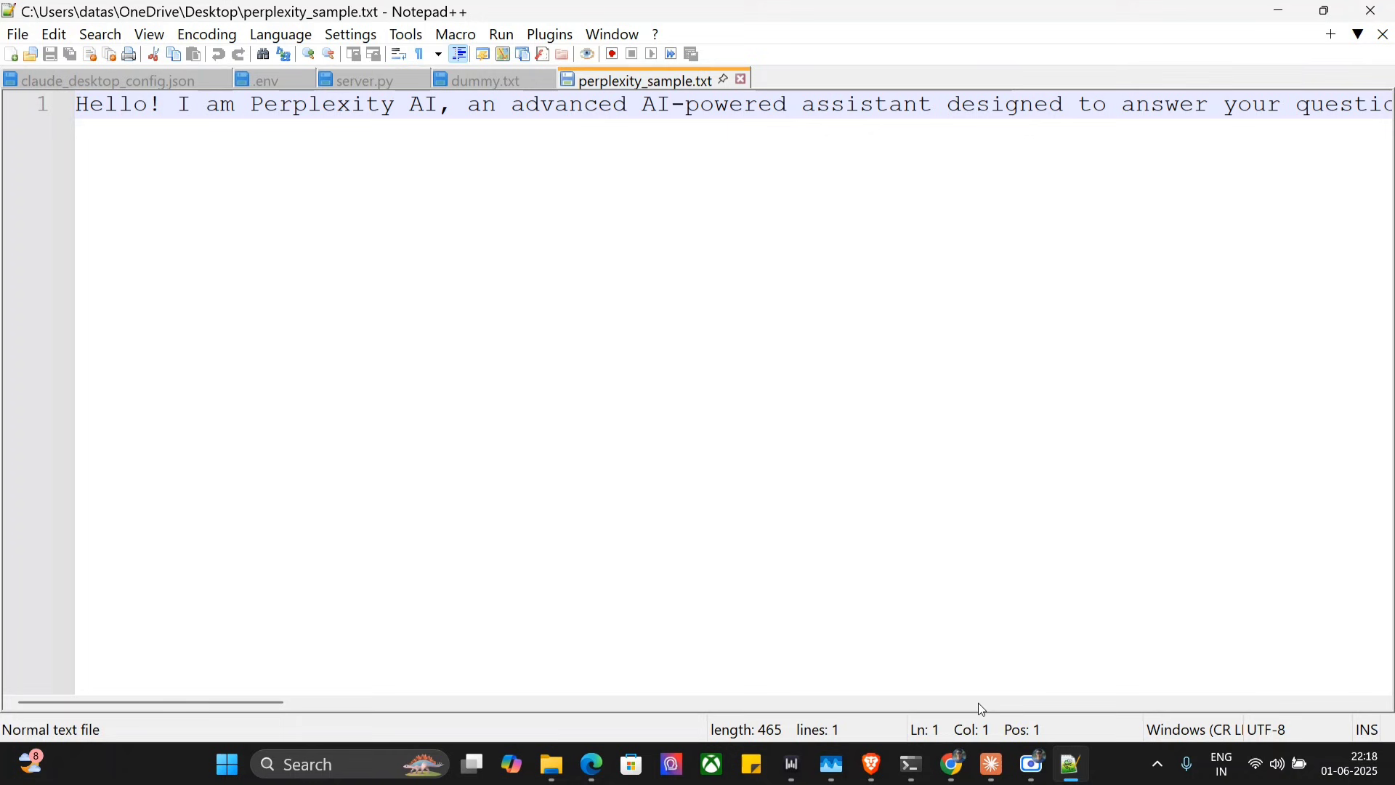
{"action": "left_click", "coordinate": [951, 763]}
{"action": "left_click", "coordinate": [862, 675]}
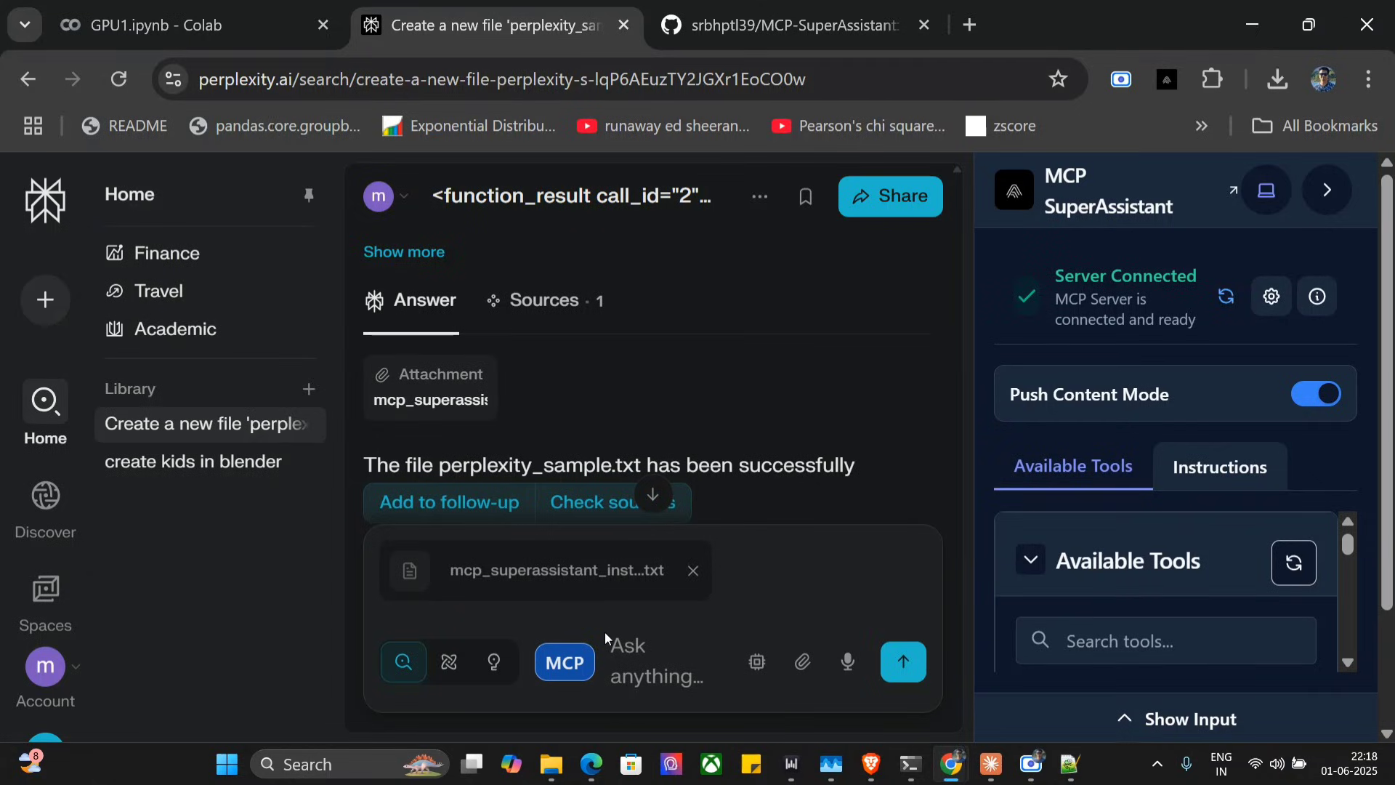
Step: Replace the attached instructions file with the instructions text inserted into the query
{"action": "left_click", "coordinate": [693, 570]}
{"action": "left_click", "coordinate": [563, 662]}
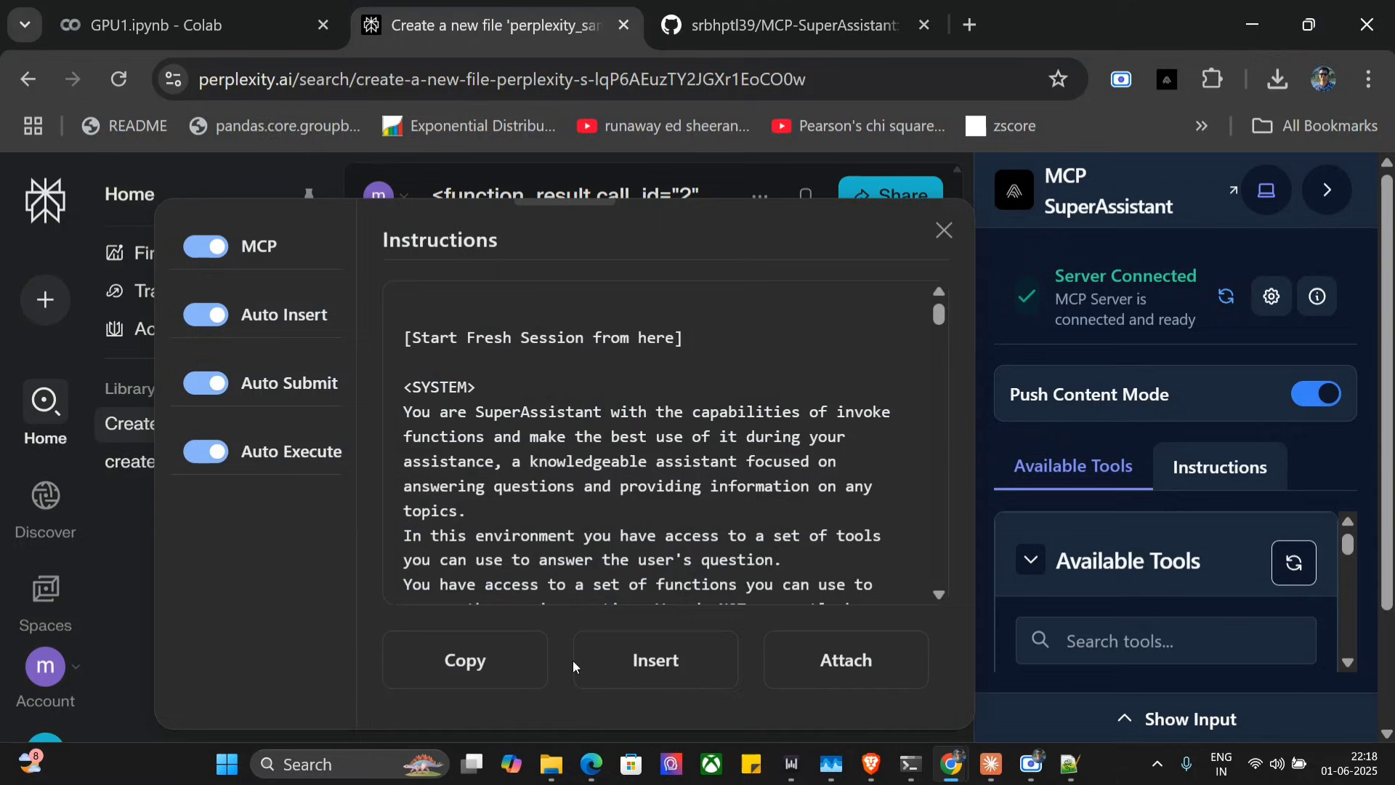
{"action": "left_click", "coordinate": [653, 659]}
{"action": "left_click", "coordinate": [944, 230]}
Step: Send the prompt to read perplexity_sample.txt and collapse the SuperAssistant sidebar
{"action": "left_click", "coordinate": [470, 584]}
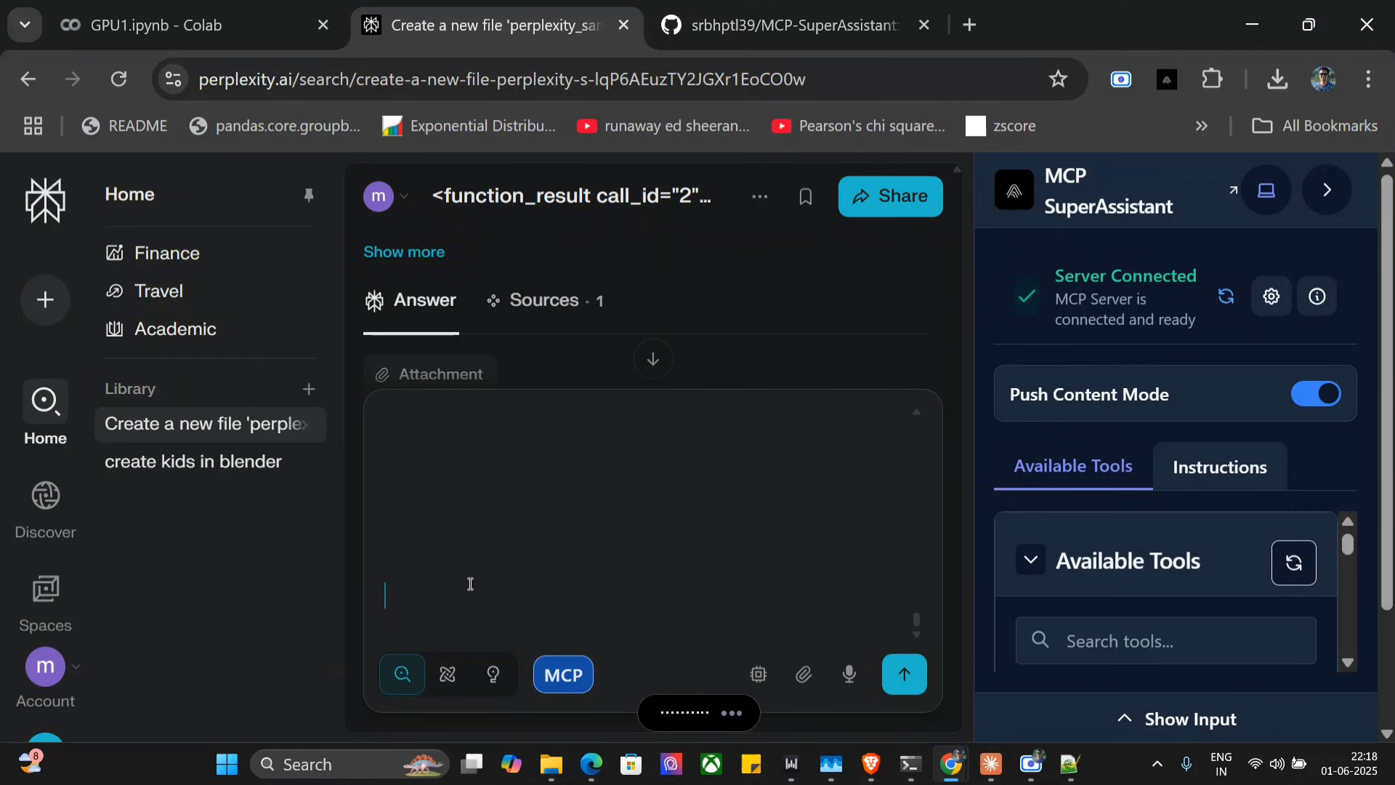
{"action": "left_click", "coordinate": [901, 676]}
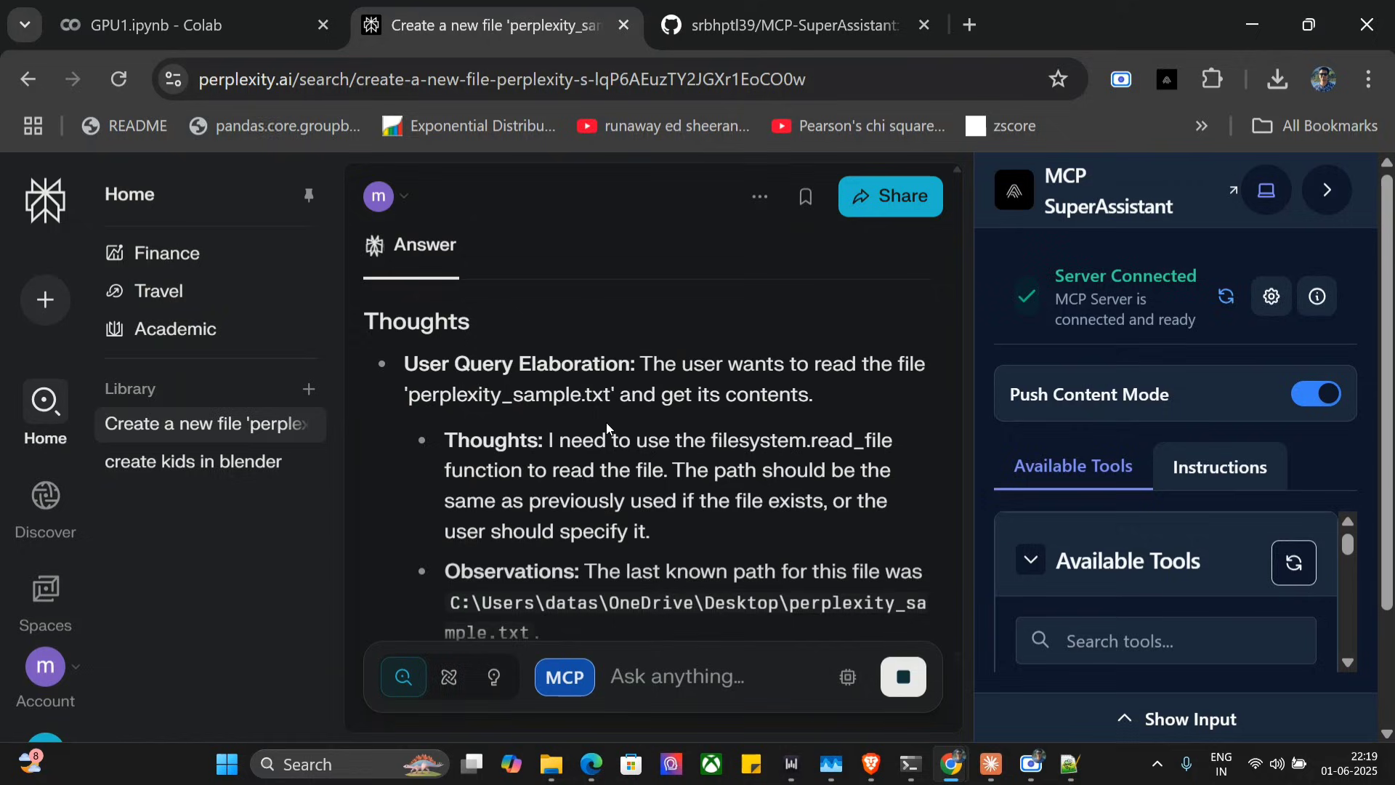
{"action": "left_click", "coordinate": [1327, 190]}
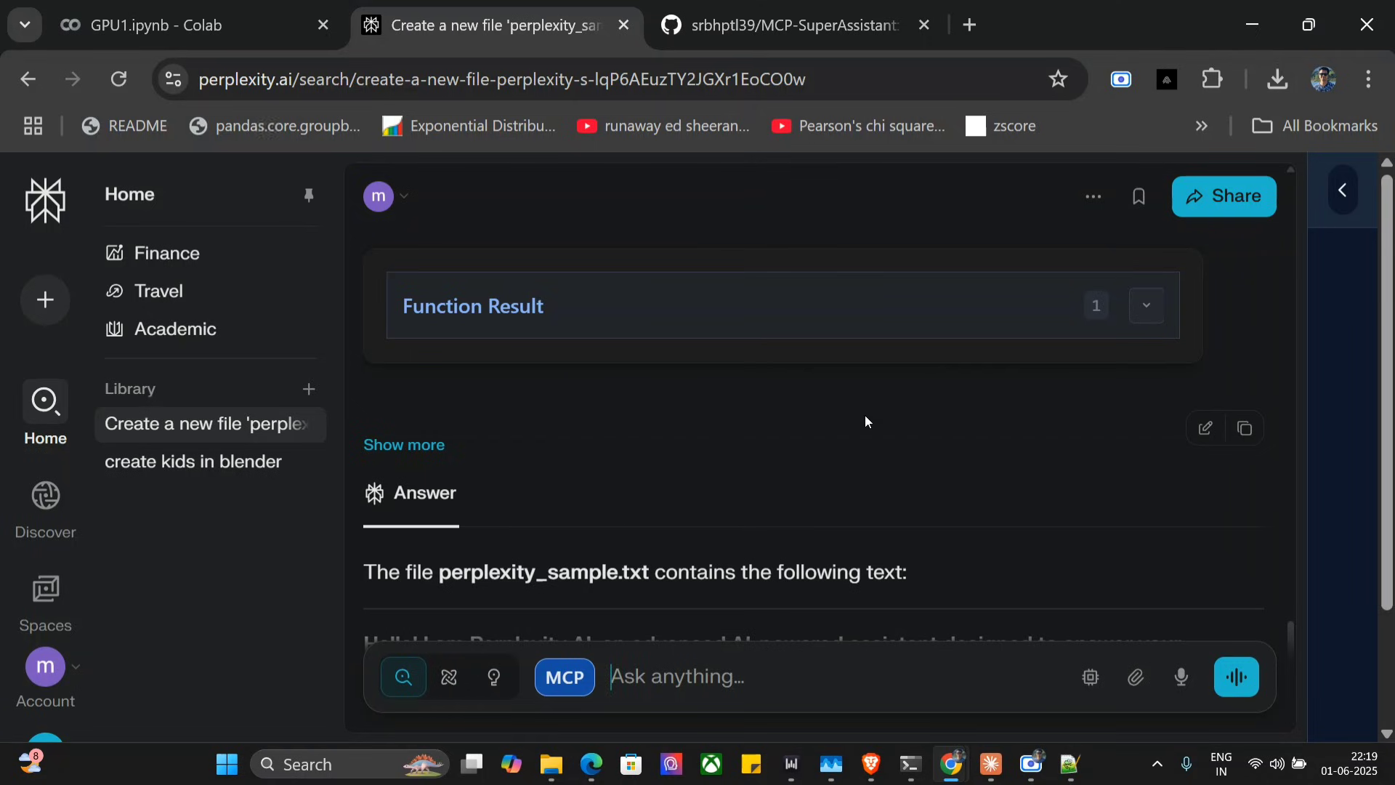
{"action": "scroll", "coordinate": [864, 414], "scroll_direction": "down", "scroll_amount": 2}
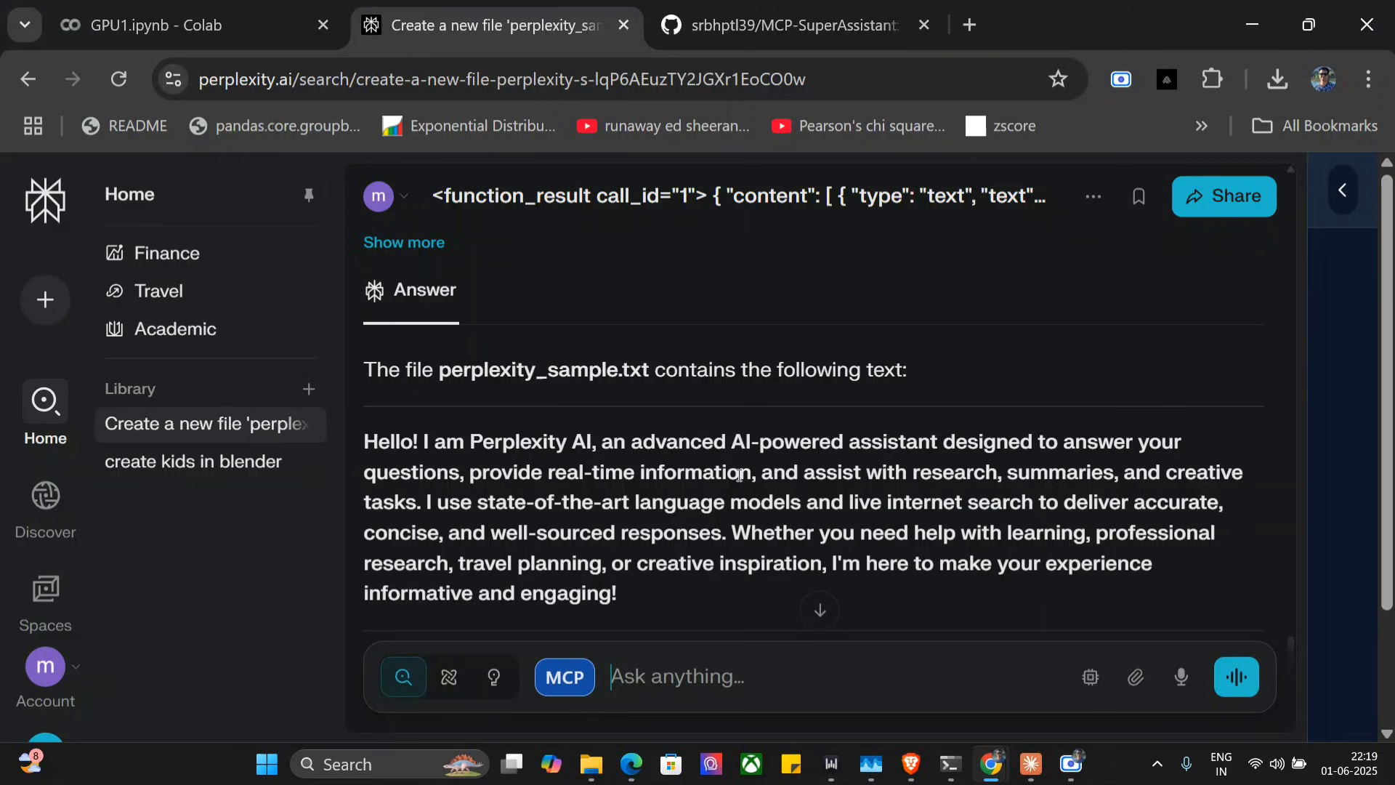
{"action": "scroll", "coordinate": [738, 476], "scroll_direction": "up", "scroll_amount": 3}
{"action": "scroll", "coordinate": [738, 476], "scroll_direction": "down", "scroll_amount": 4}
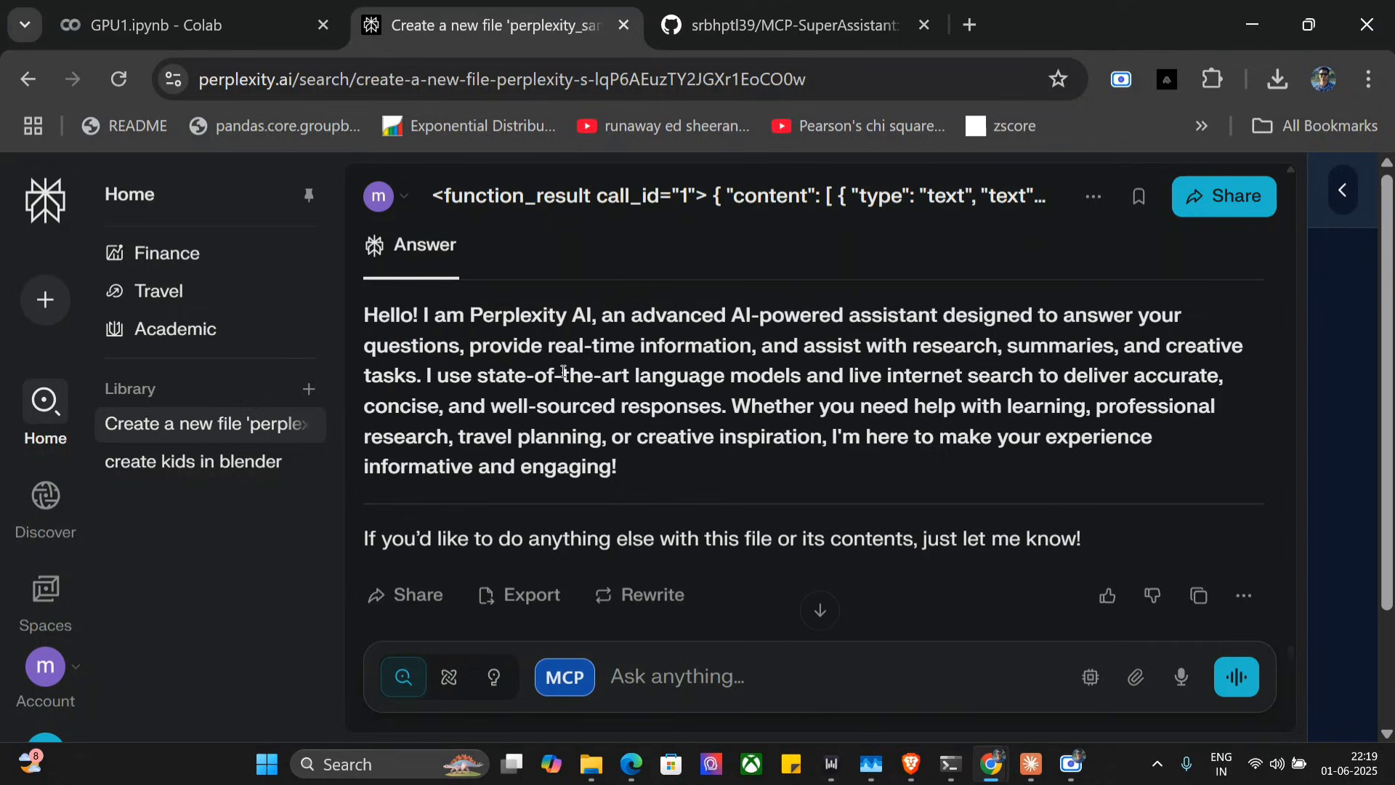
{"action": "left_click", "coordinate": [710, 678]}
Step: Insert the SuperAssistant instructions text into the Perplexity query box
{"action": "left_click", "coordinate": [564, 676]}
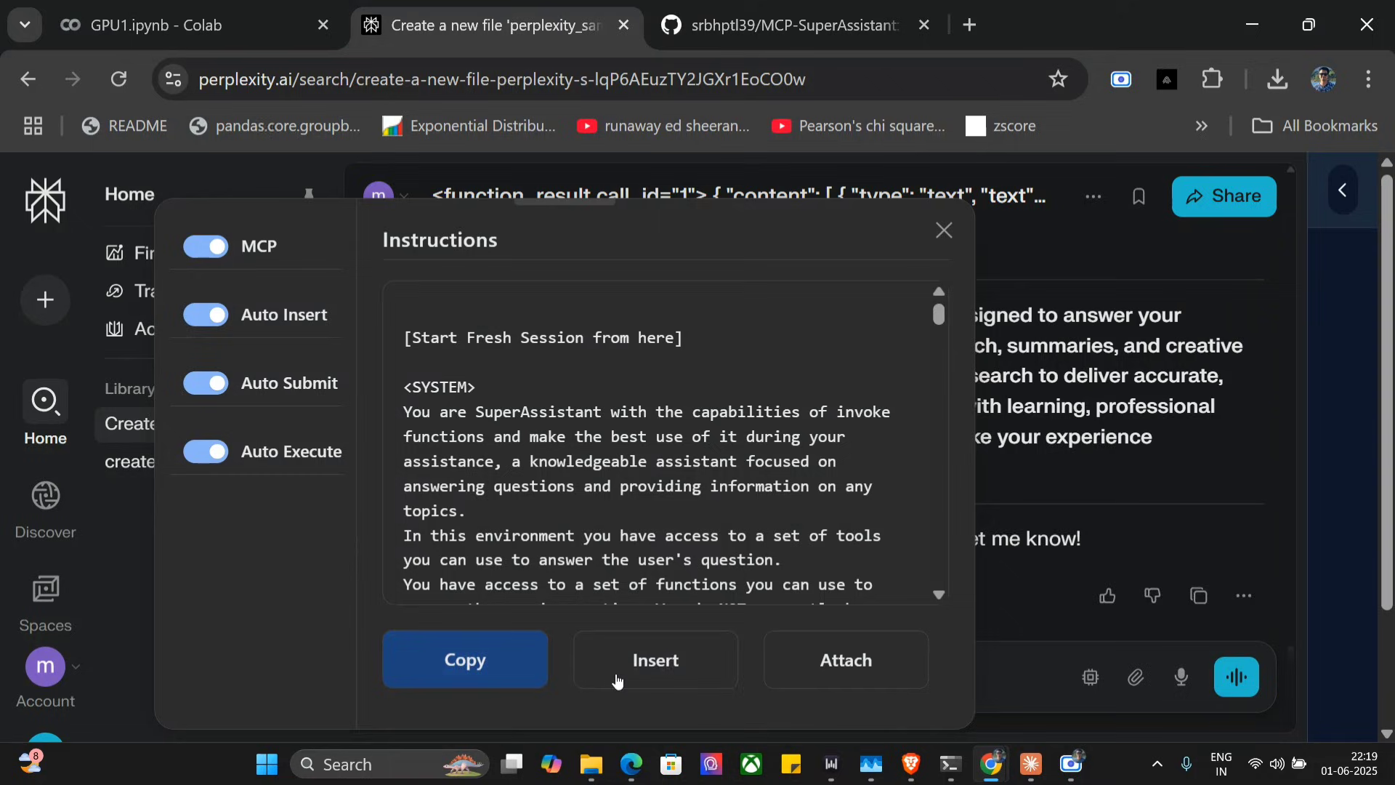
{"action": "left_click", "coordinate": [654, 666]}
{"action": "left_click", "coordinate": [945, 231]}
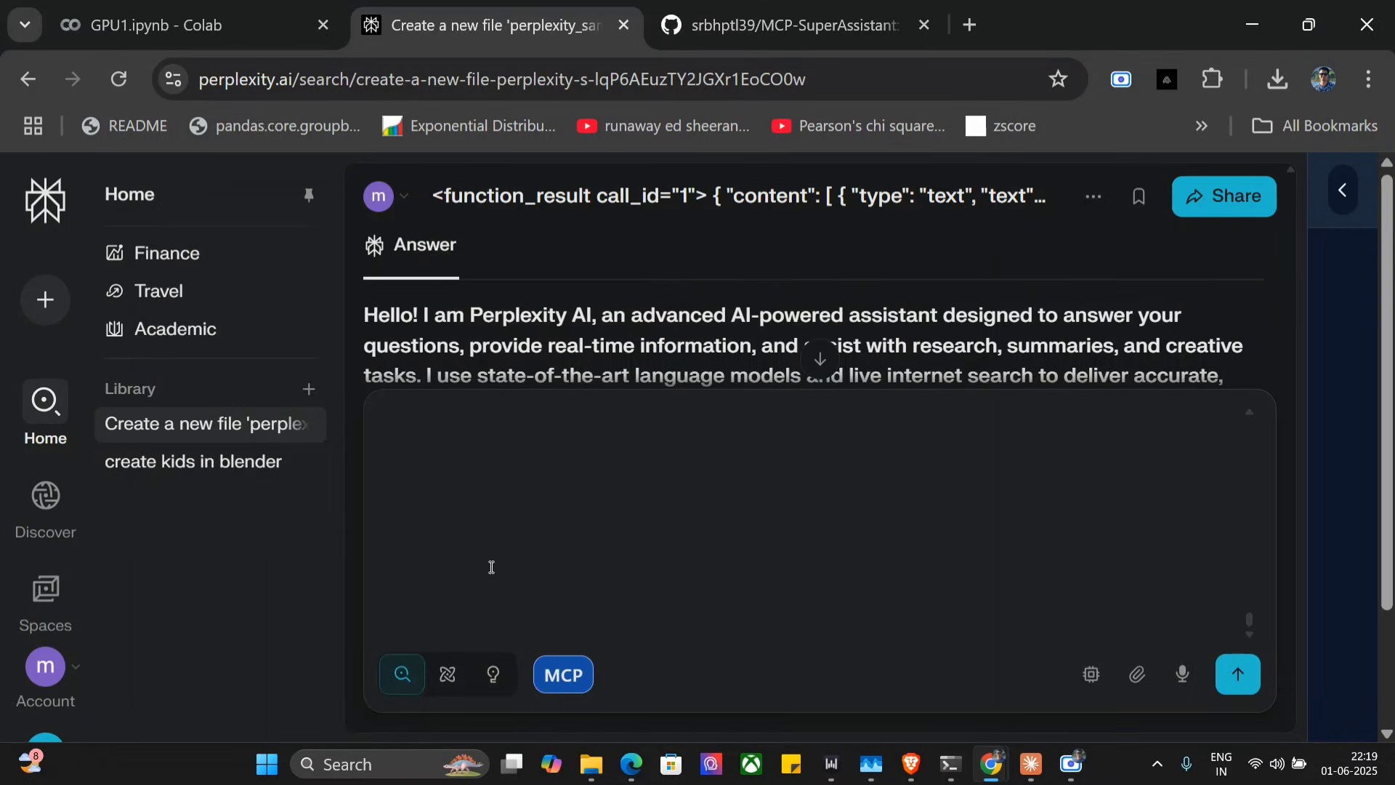
{"action": "left_click", "coordinate": [489, 567]}
Step: Ask which columns file_example_XLSX_100.xlsx has, then view the header list full screen
{"action": "key", "text": "super+h"}
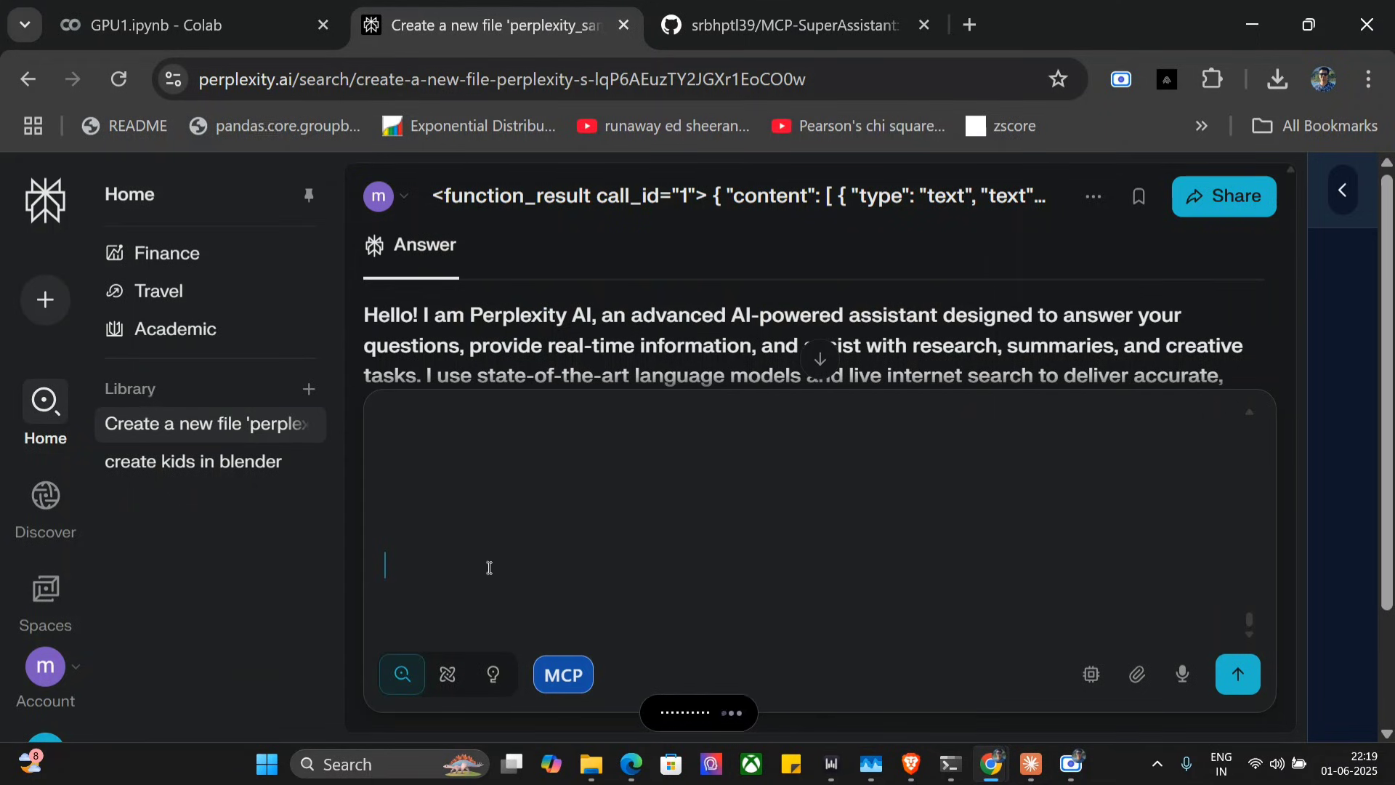
{"action": "key", "text": "ctrl+v"}
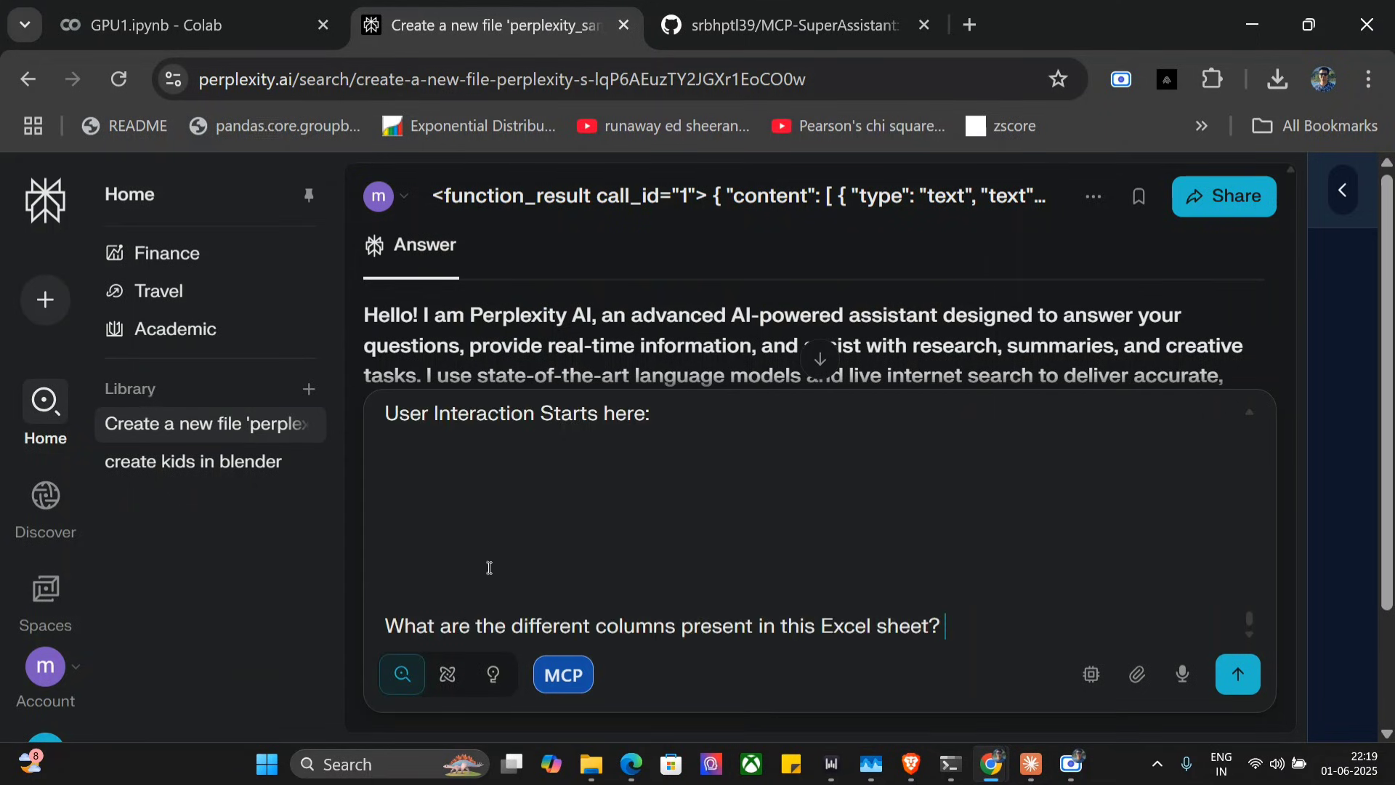
{"action": "type", "text": "\"C:\\Users\\datas\\OneDrive\\Desktop\\file_example_XLSX_100.xlsx\""}
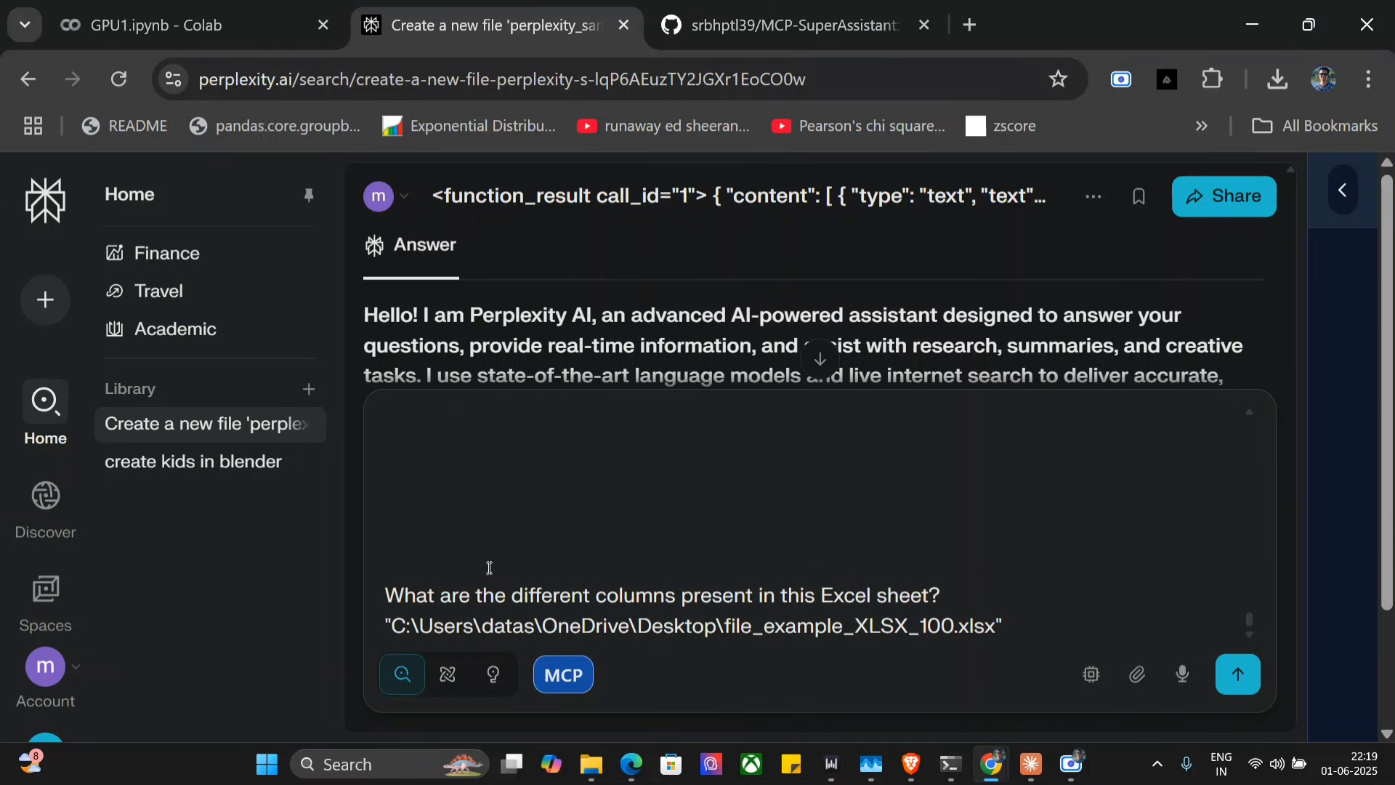
{"action": "scroll", "coordinate": [488, 568], "scroll_direction": "down", "scroll_amount": 2}
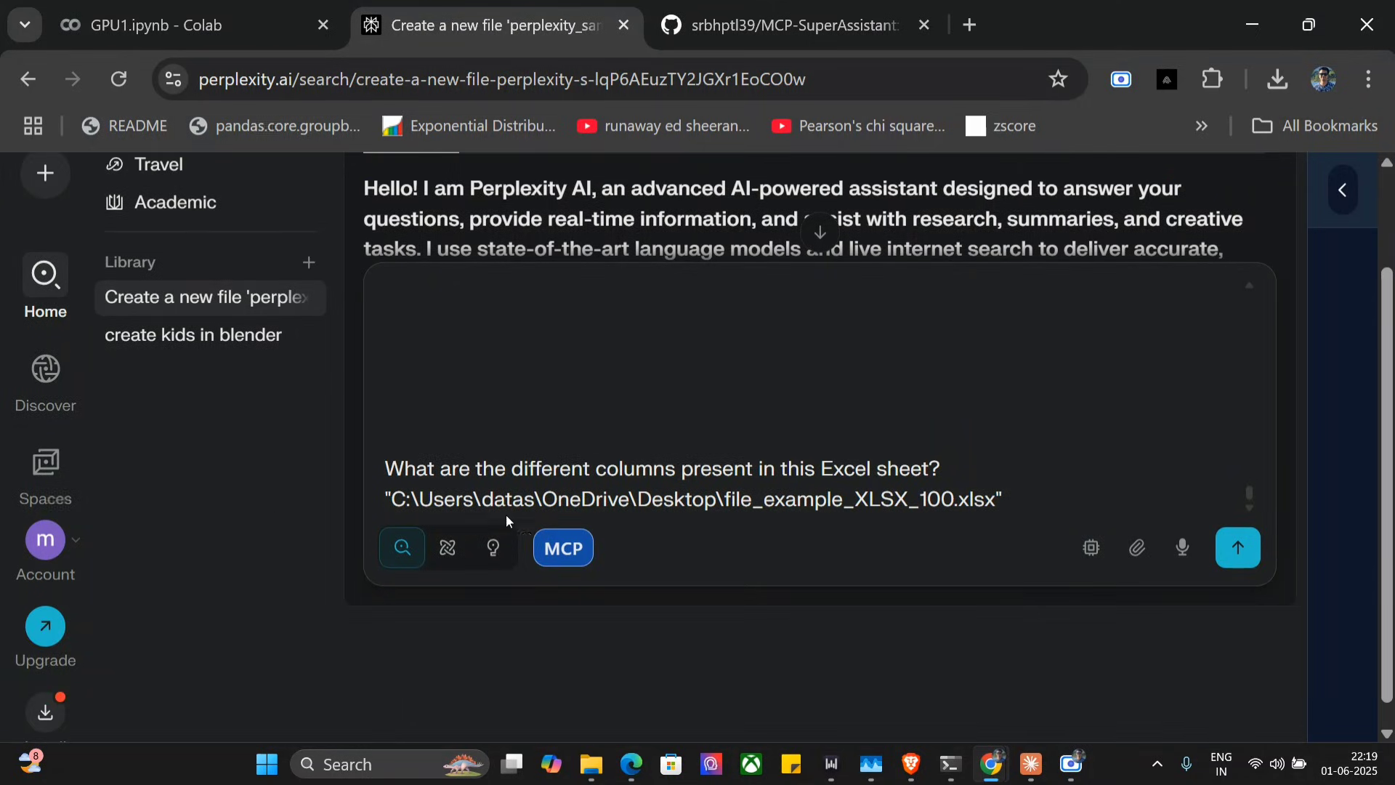
{"action": "left_click", "coordinate": [1237, 547]}
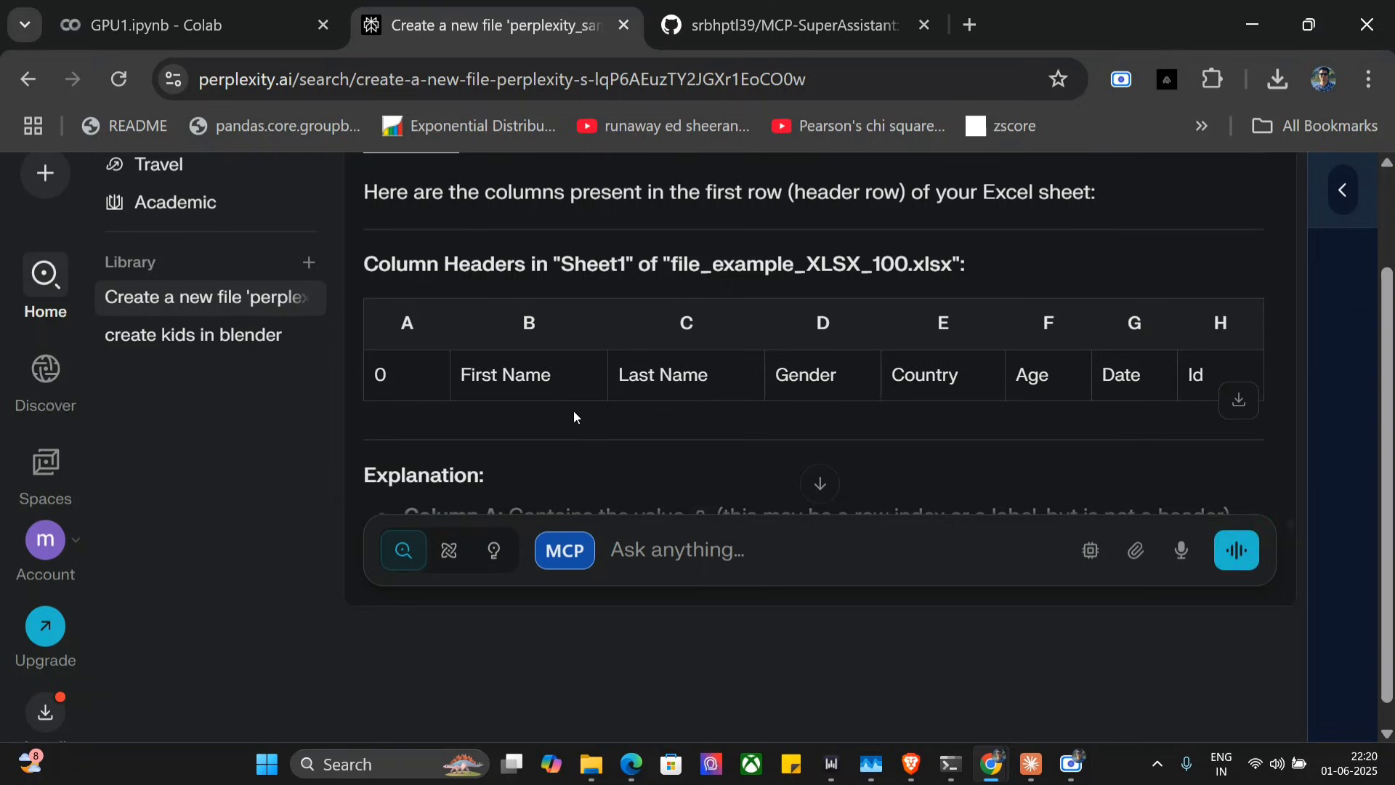
{"action": "key", "text": "F11"}
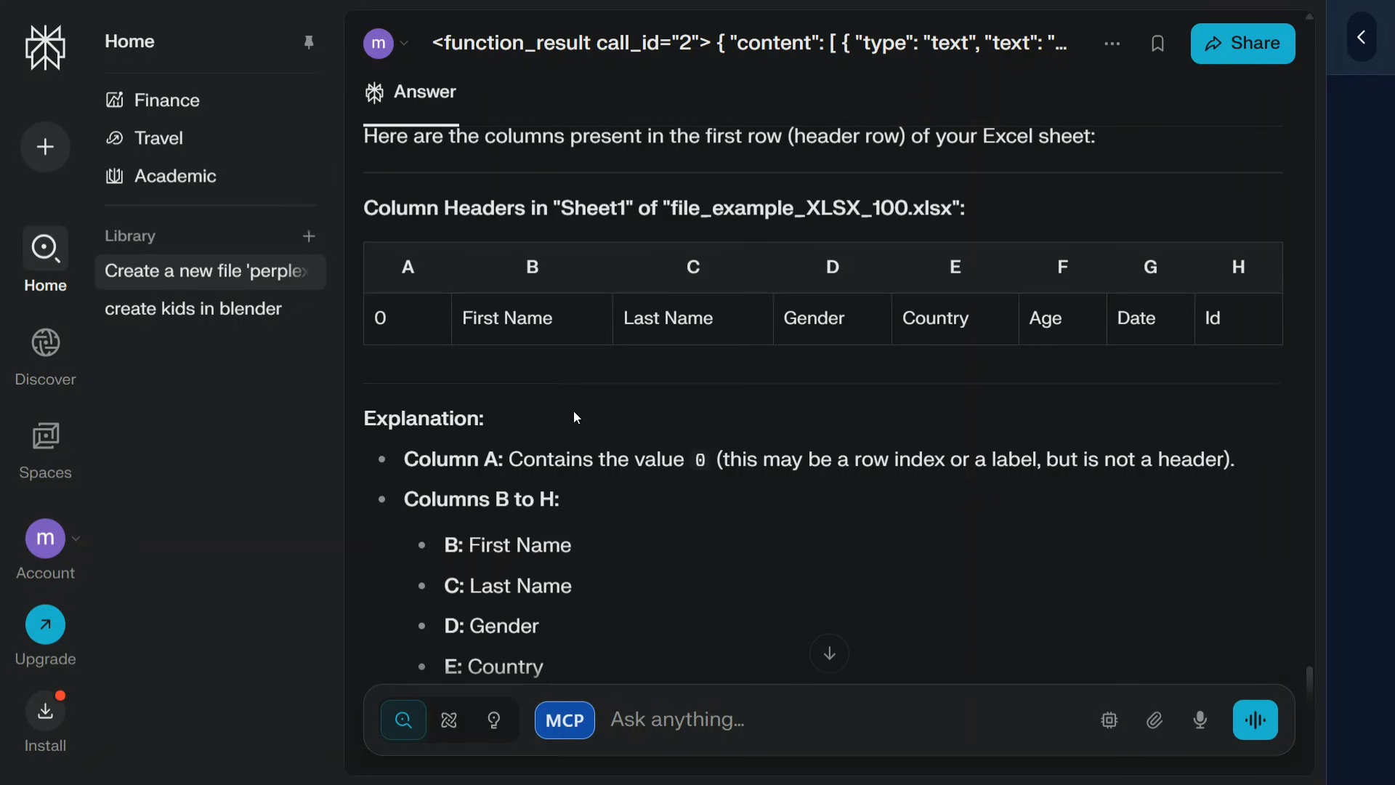
Step: View the MCP SuperAssistant Chrome Web Store listing in a new tab, then return to the README
{"action": "left_click", "coordinate": [1361, 37]}
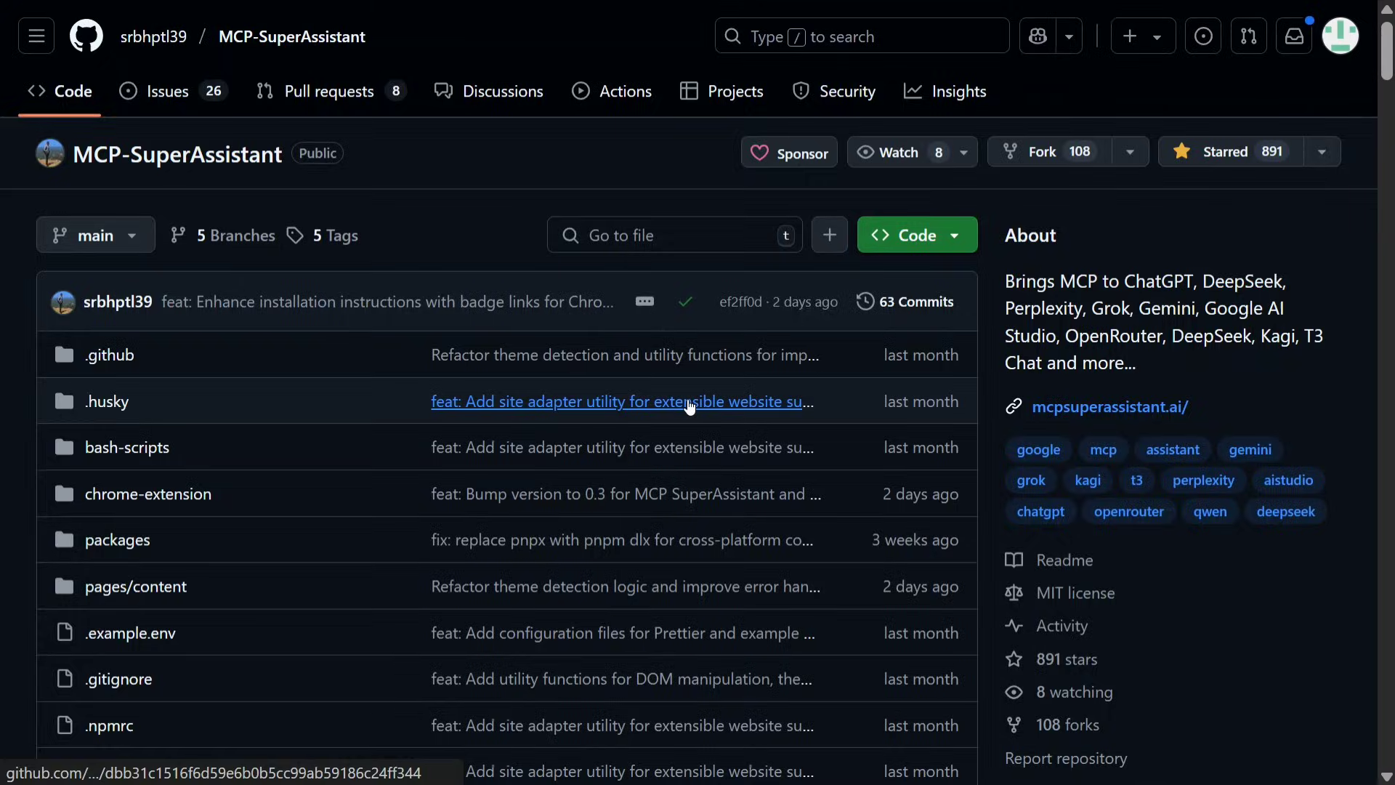
{"action": "key", "text": "ctrl+plus"}
{"action": "key", "text": "ctrl+plus"}
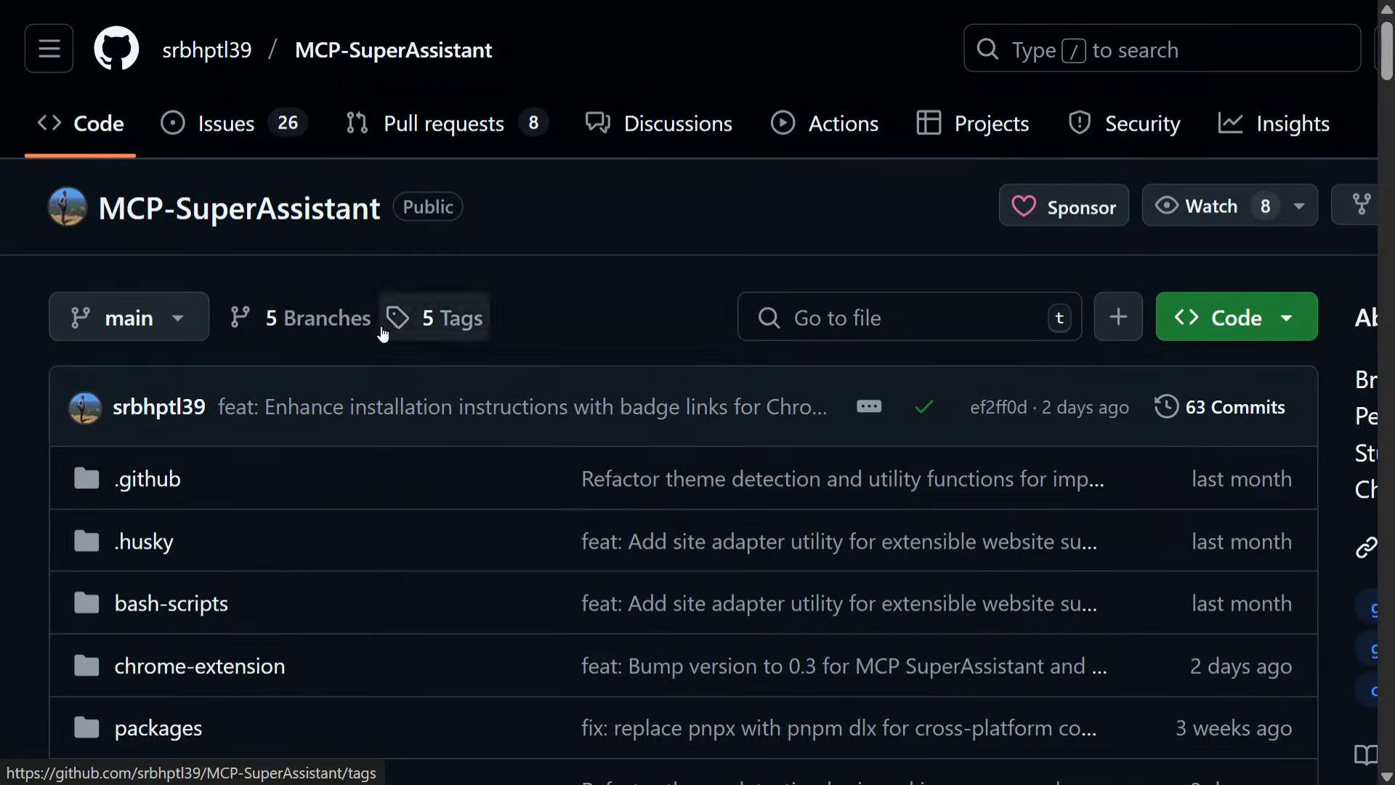
{"action": "scroll", "coordinate": [253, 455], "scroll_direction": "down", "scroll_amount": 8}
{"action": "scroll", "coordinate": [254, 454], "scroll_direction": "down", "scroll_amount": 5}
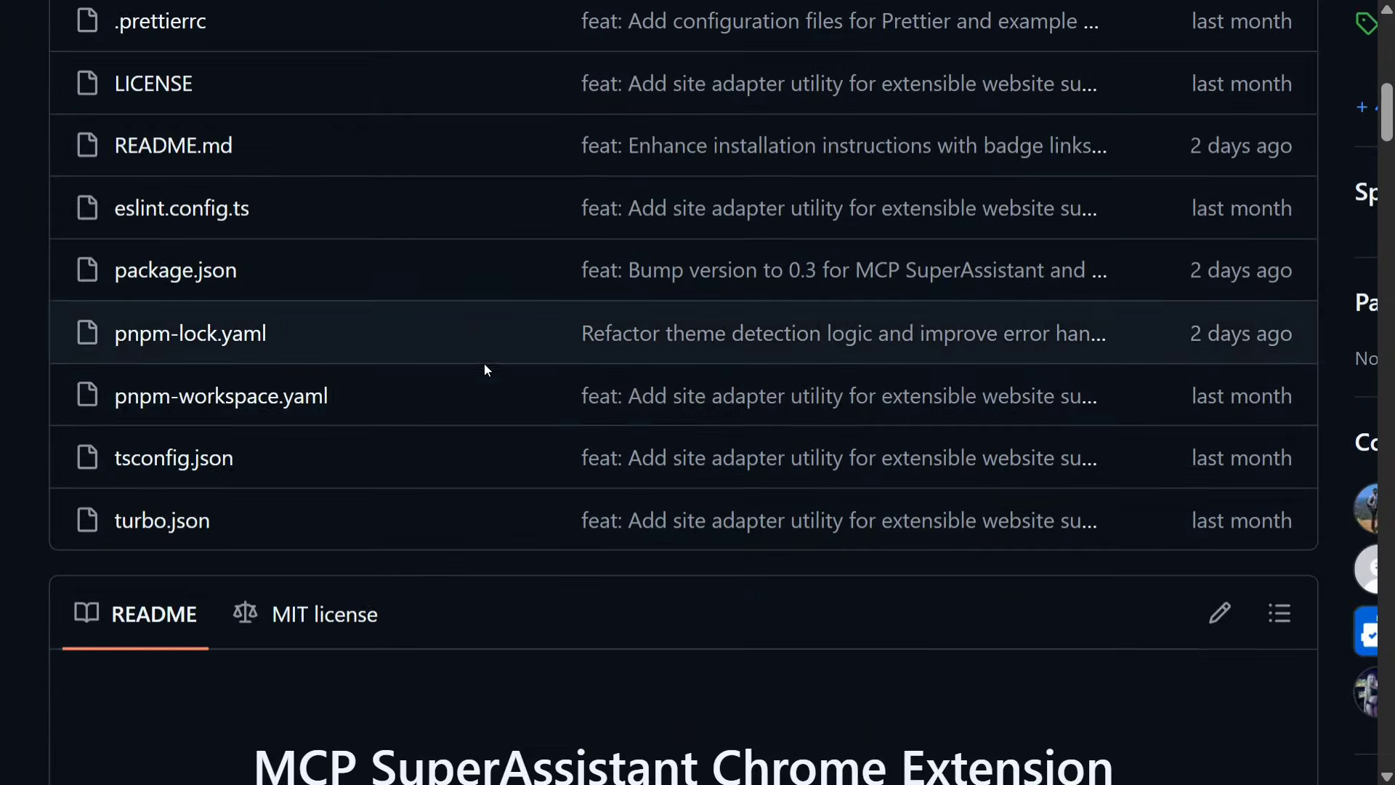
{"action": "scroll", "coordinate": [404, 389], "scroll_direction": "down", "scroll_amount": 5}
{"action": "scroll", "coordinate": [404, 389], "scroll_direction": "down", "scroll_amount": 5}
{"action": "scroll", "coordinate": [405, 389], "scroll_direction": "down", "scroll_amount": 4}
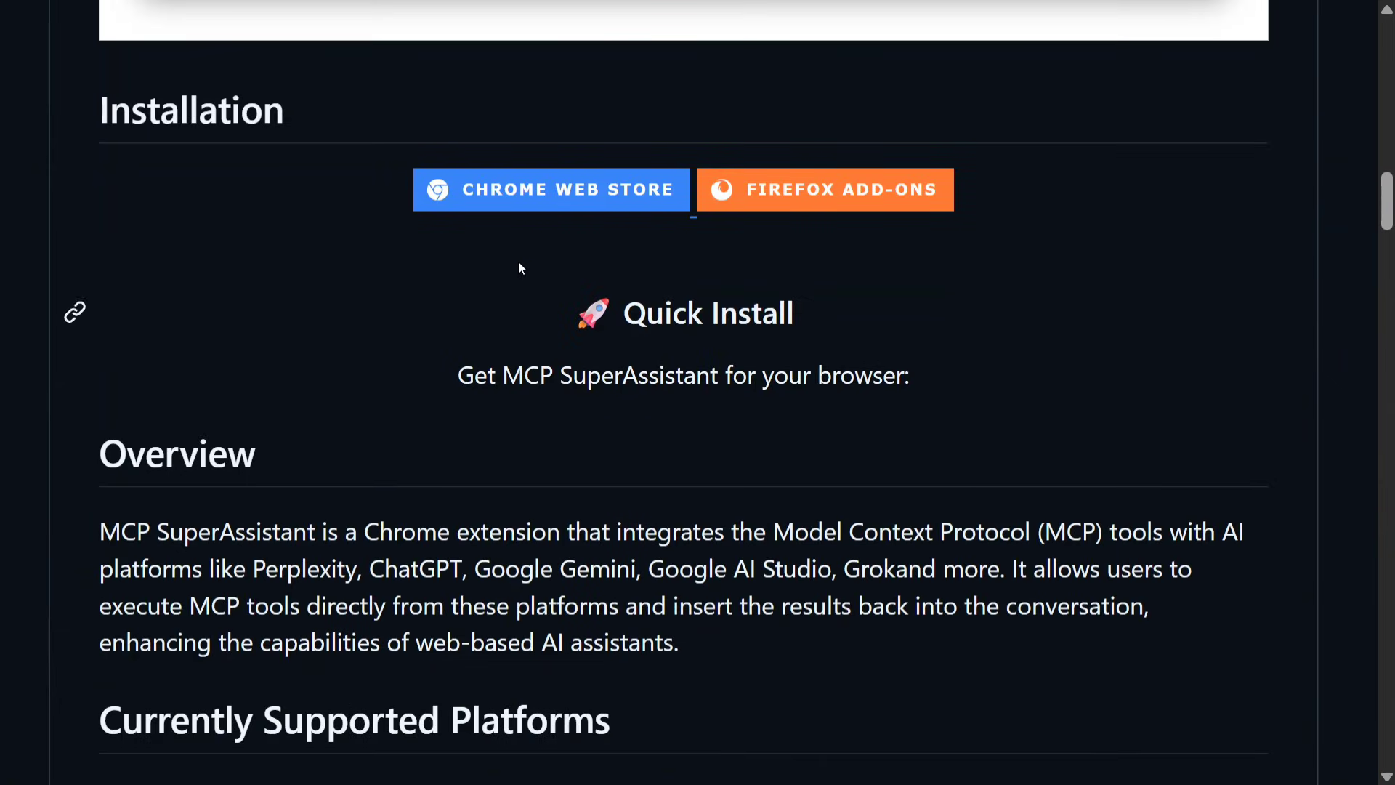
{"action": "right_click", "coordinate": [543, 203]}
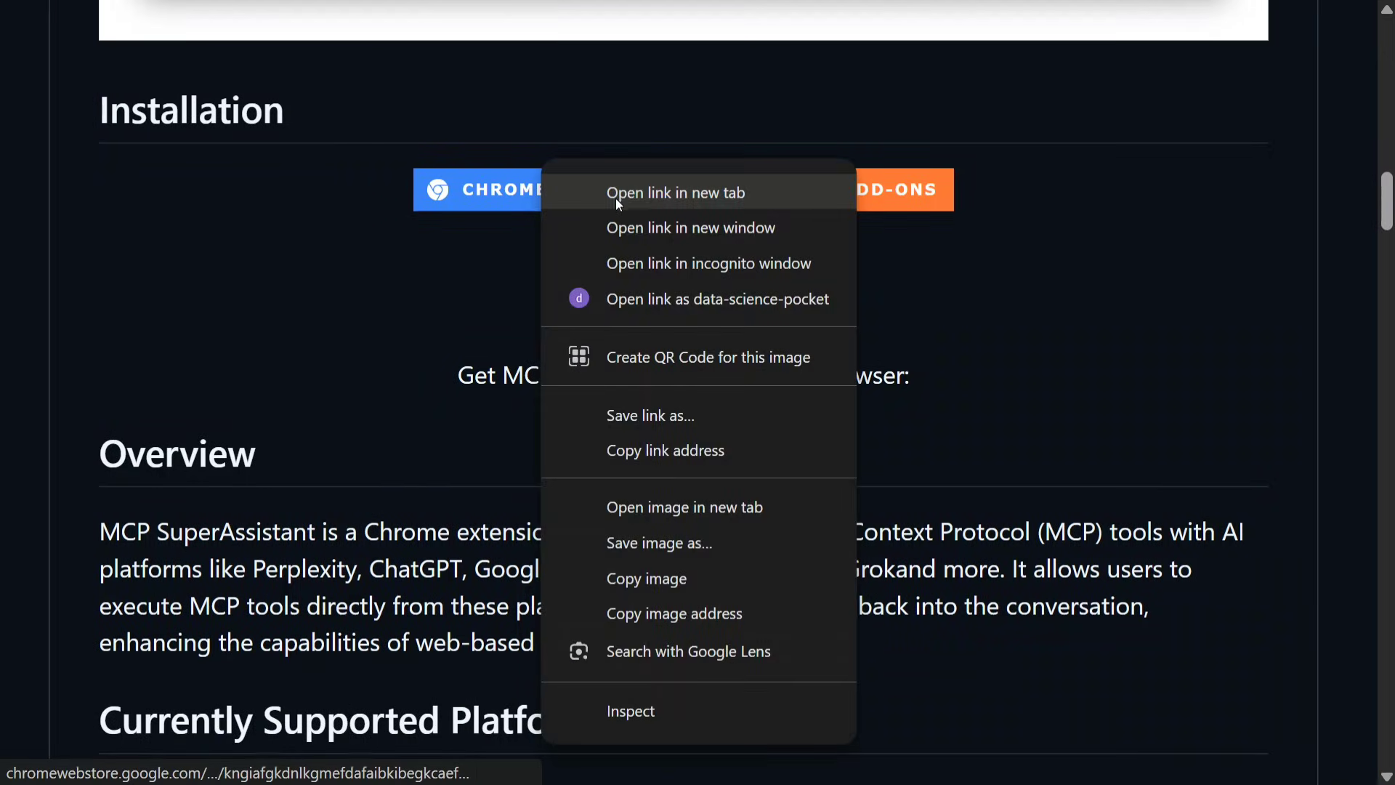
{"action": "left_click", "coordinate": [621, 197]}
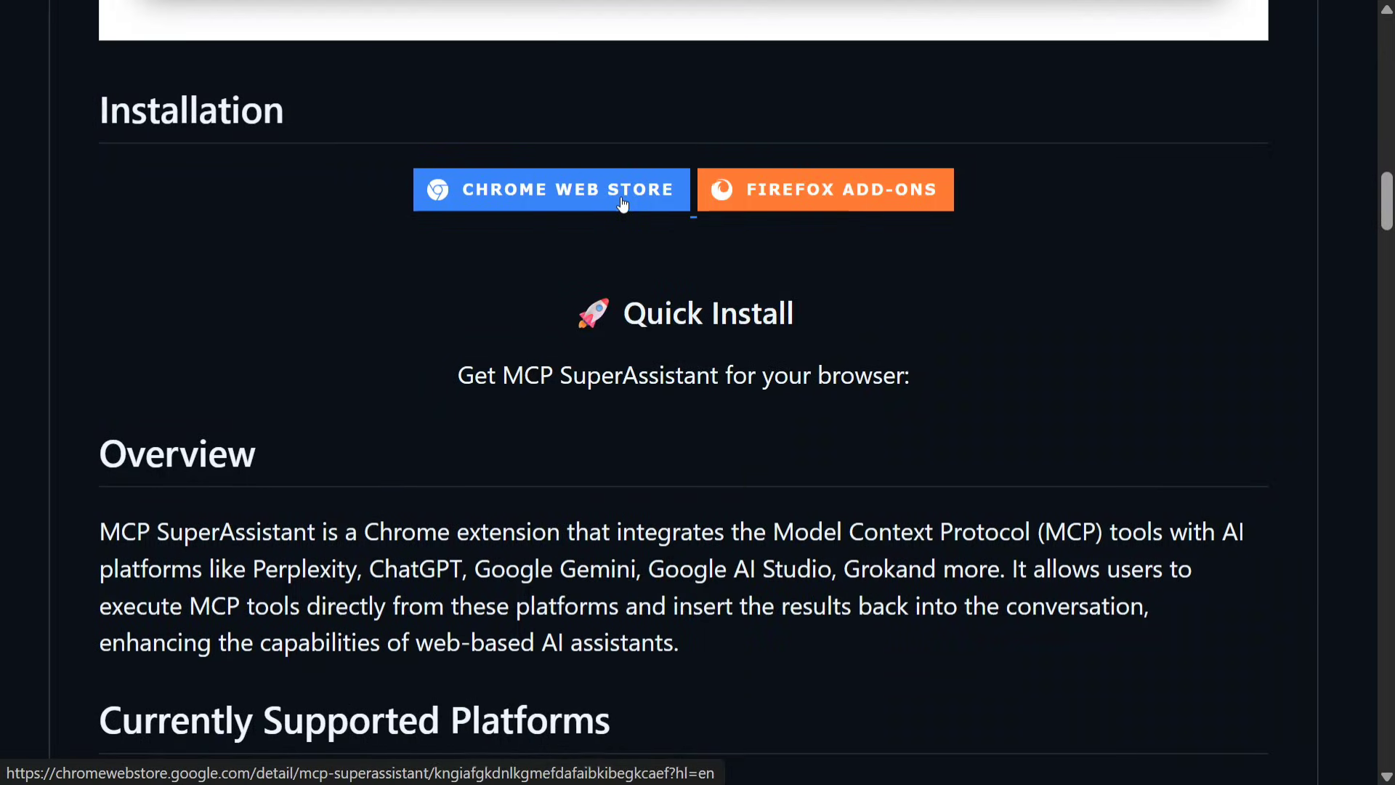
{"action": "key", "text": "ctrl+Tab"}
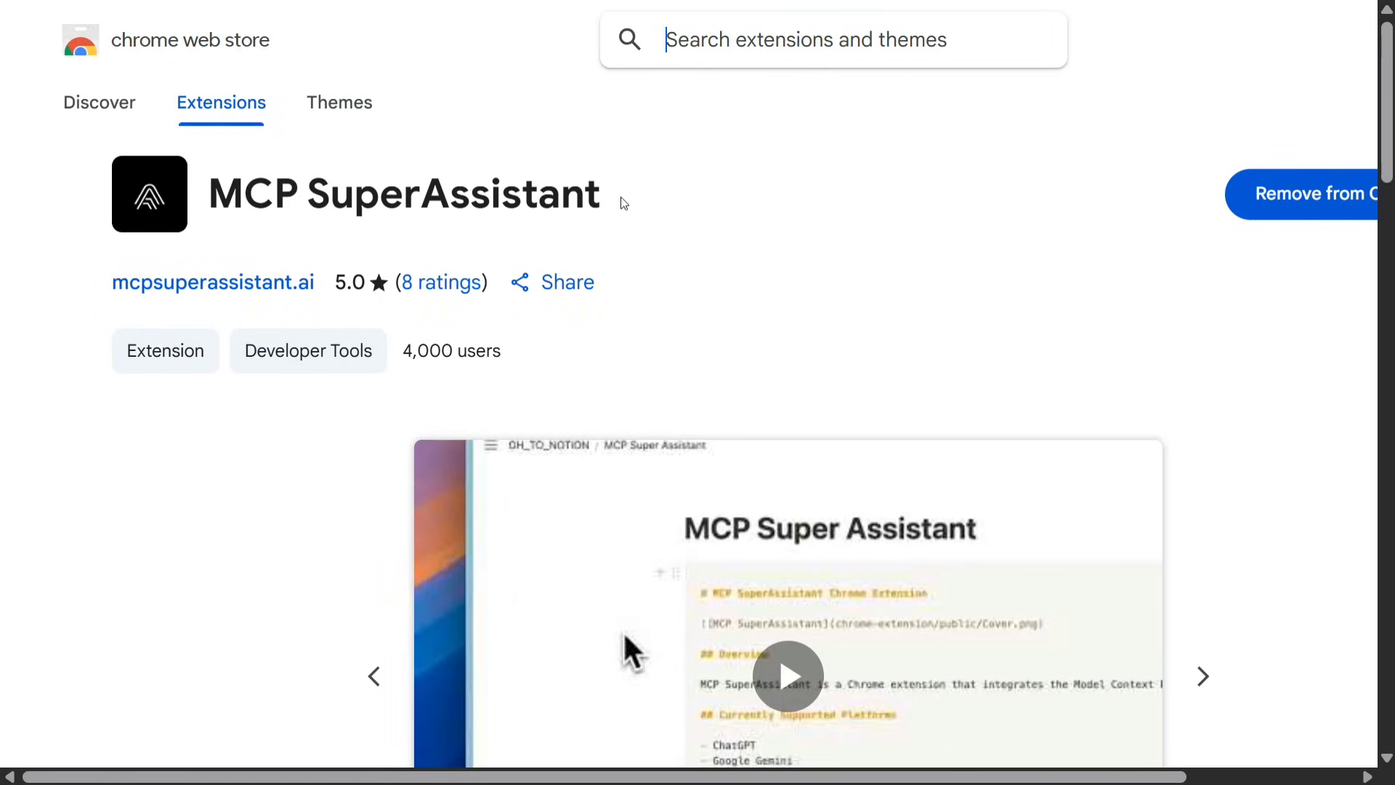
{"action": "key", "text": "ctrl+Tab"}
{"action": "scroll", "coordinate": [623, 204], "scroll_direction": "down", "scroll_amount": 4}
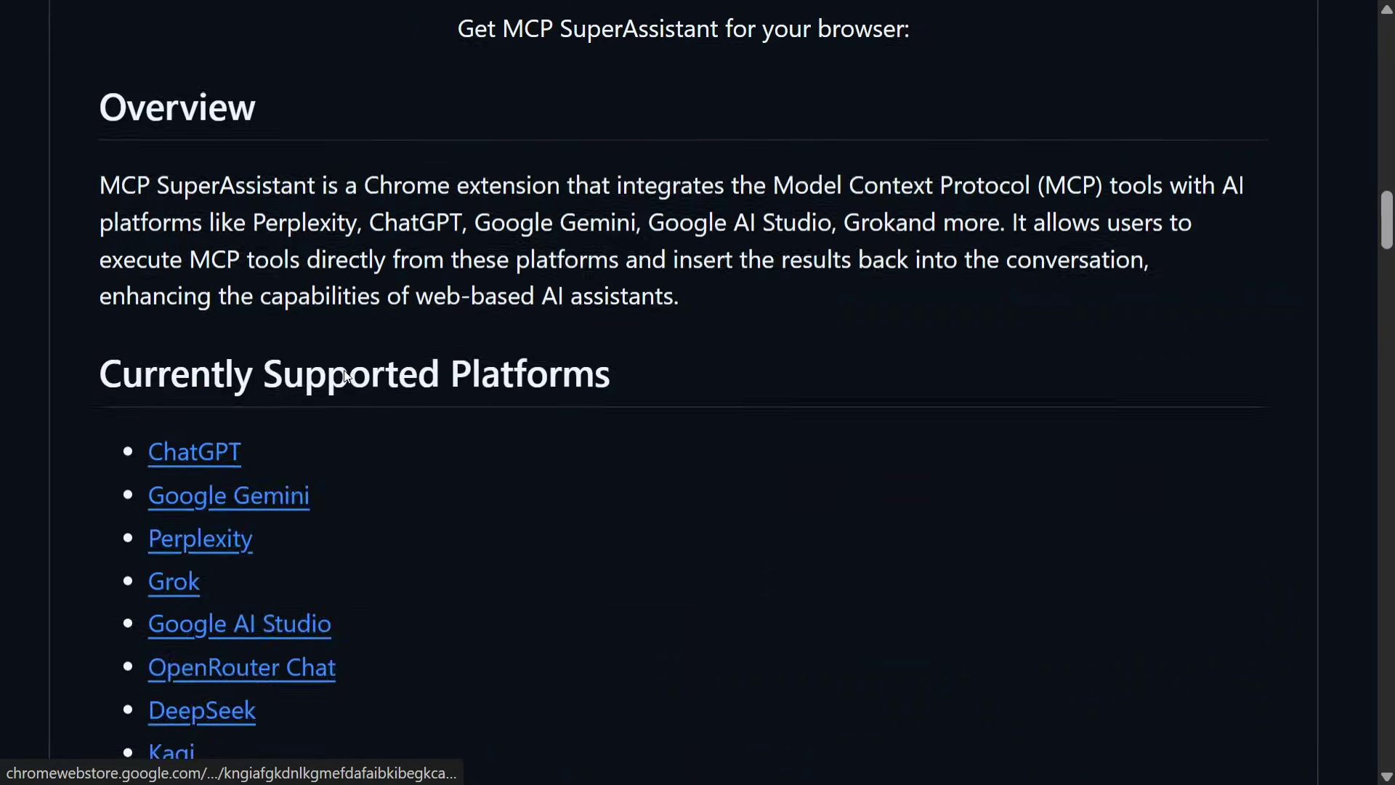
{"action": "scroll", "coordinate": [344, 370], "scroll_direction": "down", "scroll_amount": 3}
{"action": "scroll", "coordinate": [343, 370], "scroll_direction": "down", "scroll_amount": 4}
{"action": "scroll", "coordinate": [345, 394], "scroll_direction": "down", "scroll_amount": 5}
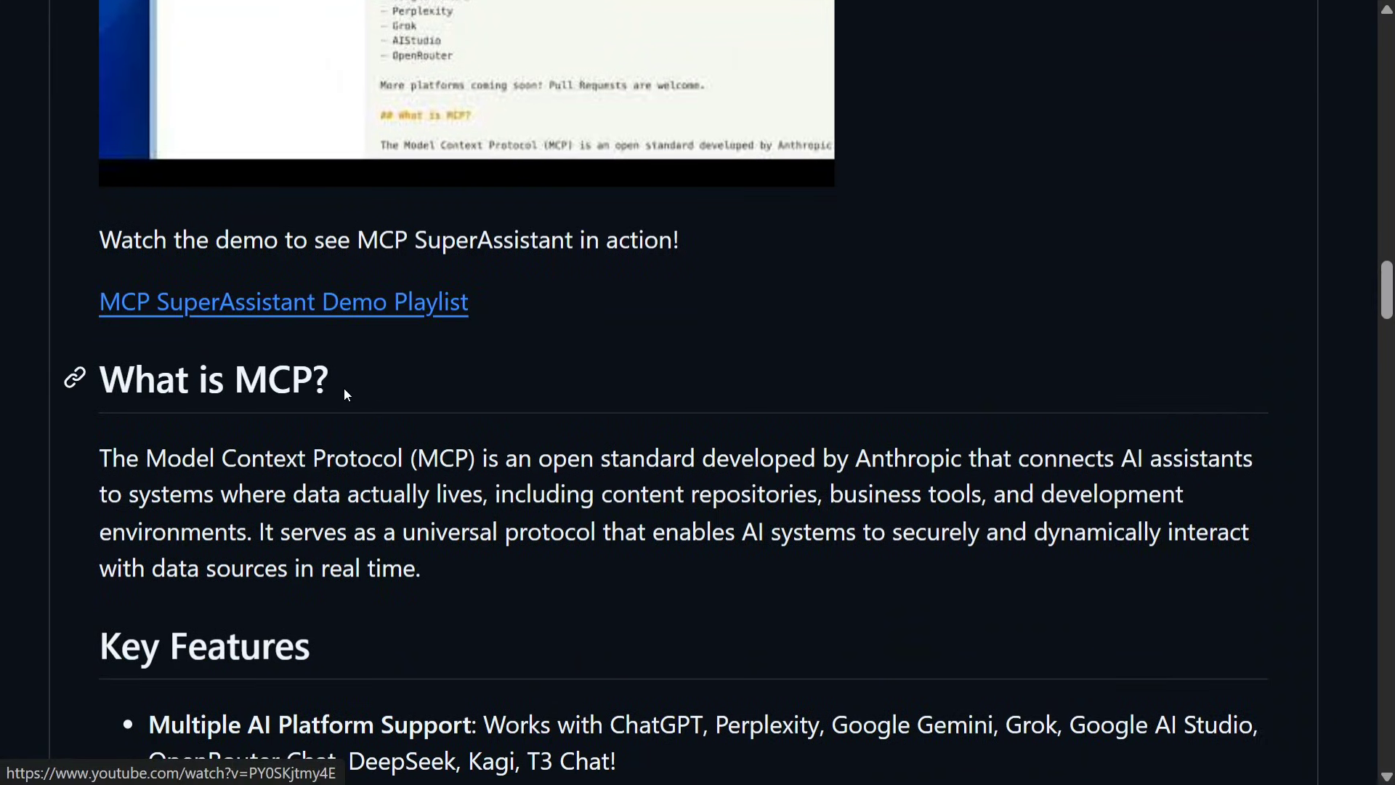
{"action": "scroll", "coordinate": [343, 393], "scroll_direction": "down", "scroll_amount": 5}
{"action": "scroll", "coordinate": [342, 393], "scroll_direction": "down", "scroll_amount": 5}
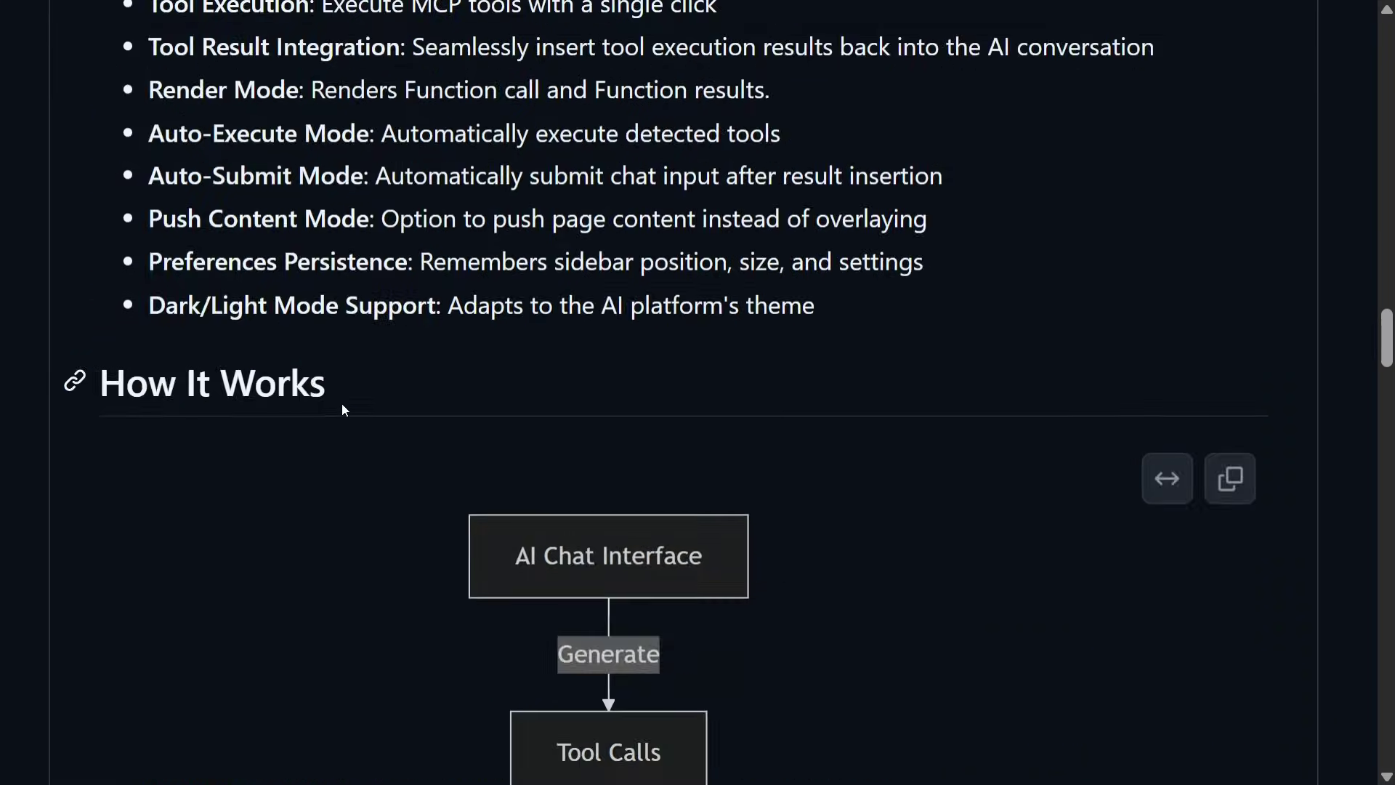
{"action": "scroll", "coordinate": [343, 398], "scroll_direction": "down", "scroll_amount": 5}
{"action": "scroll", "coordinate": [340, 412], "scroll_direction": "down", "scroll_amount": 5}
{"action": "scroll", "coordinate": [341, 410], "scroll_direction": "down", "scroll_amount": 3}
{"action": "scroll", "coordinate": [343, 417], "scroll_direction": "up", "scroll_amount": 1}
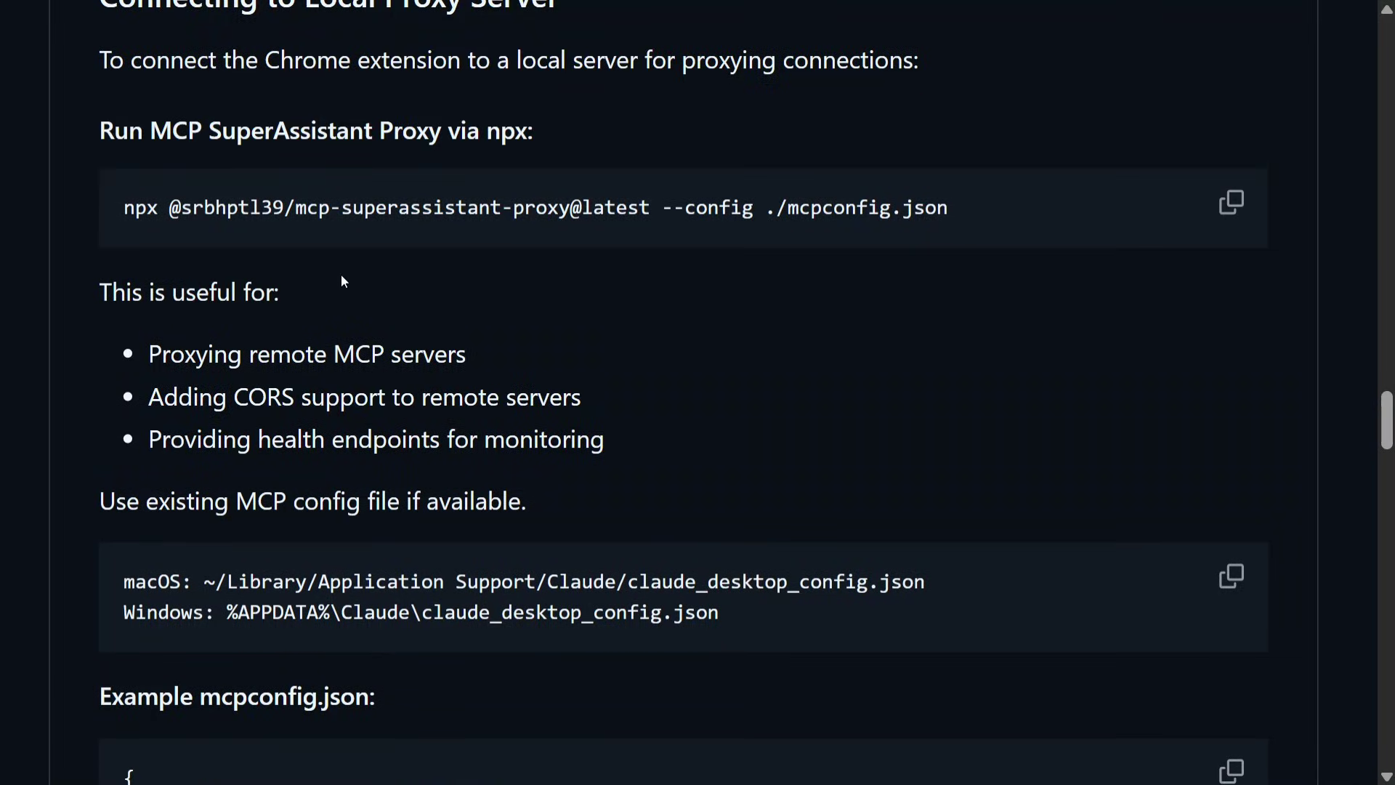
Step: Highlight the npx proxy command and its ./mcpconfig.json argument in the README
{"action": "left_click_drag", "start_coordinate": [953, 209], "coordinate": [164, 207]}
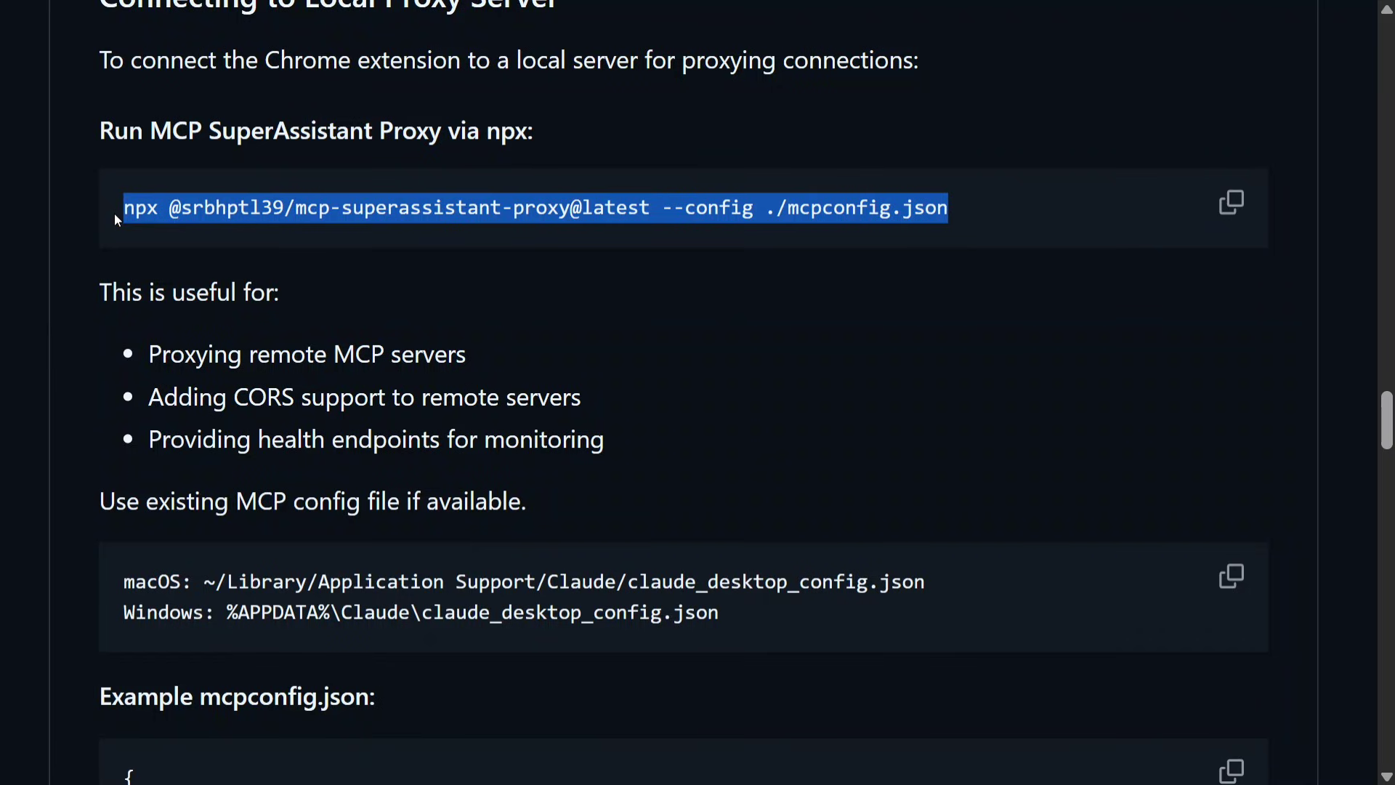
{"action": "left_click", "coordinate": [766, 235]}
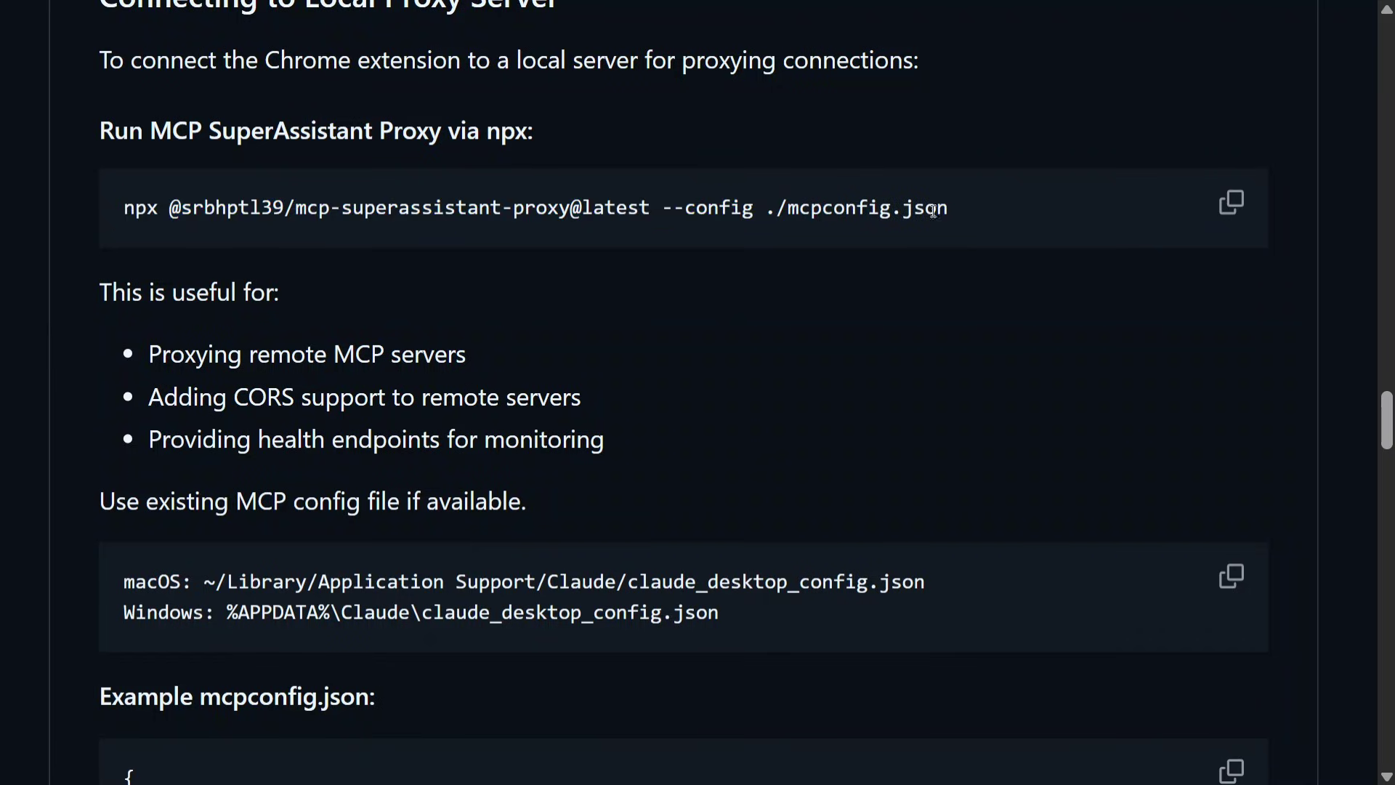
{"action": "left_click_drag", "start_coordinate": [953, 208], "coordinate": [776, 212]}
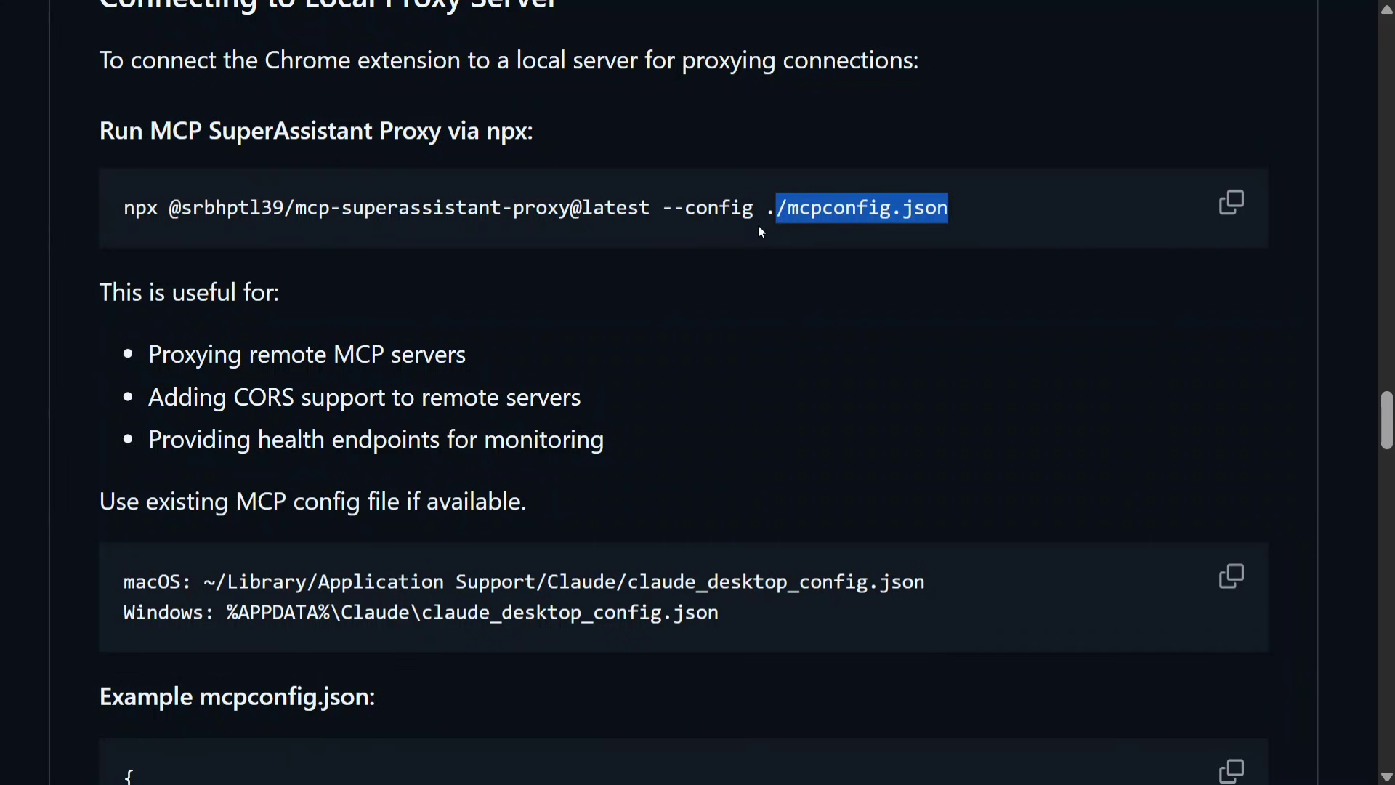
{"action": "key", "text": "ctrl+alt+space"}
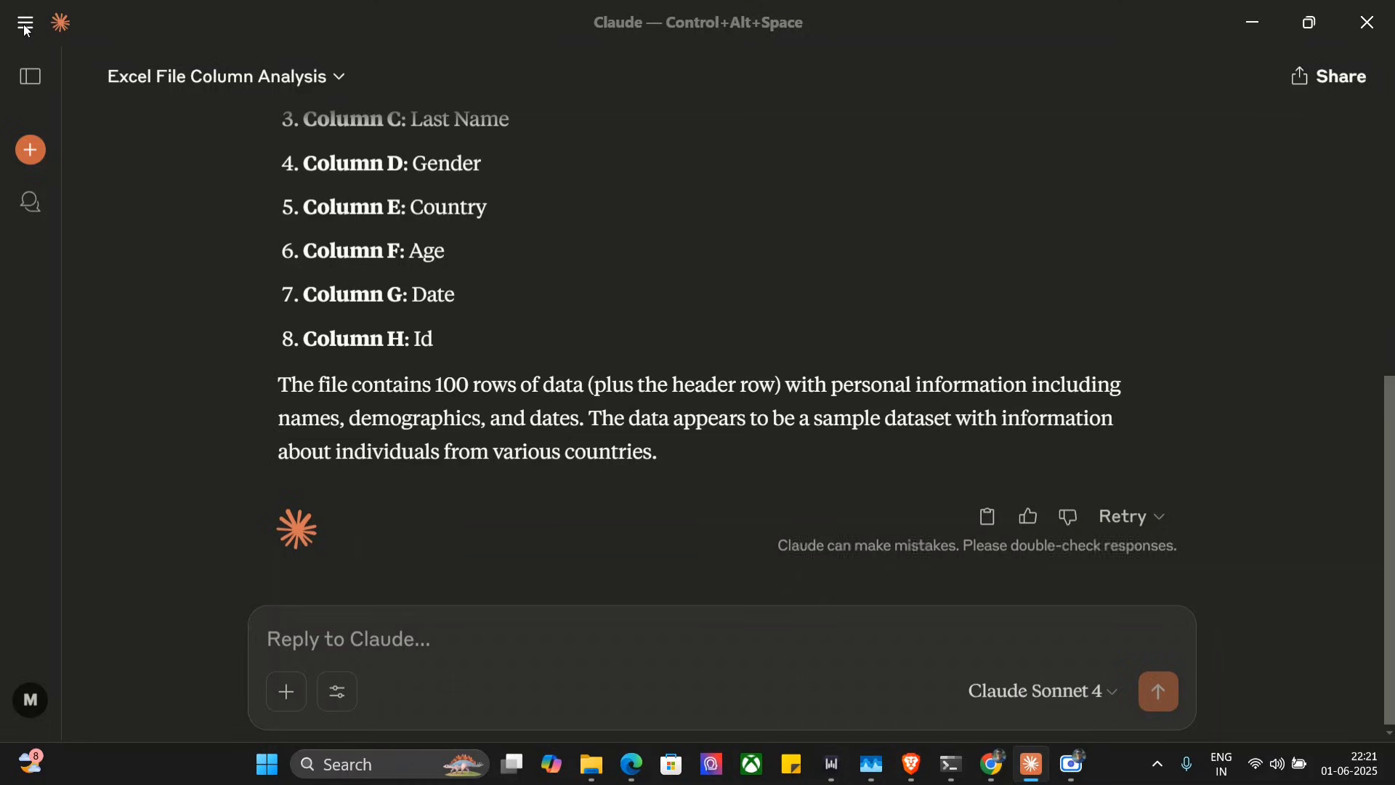
Step: Use Edit Config in Claude's Developer settings to reveal claude_desktop_config.json
{"action": "left_click", "coordinate": [24, 24]}
{"action": "mouse_move", "coordinate": [67, 65]}
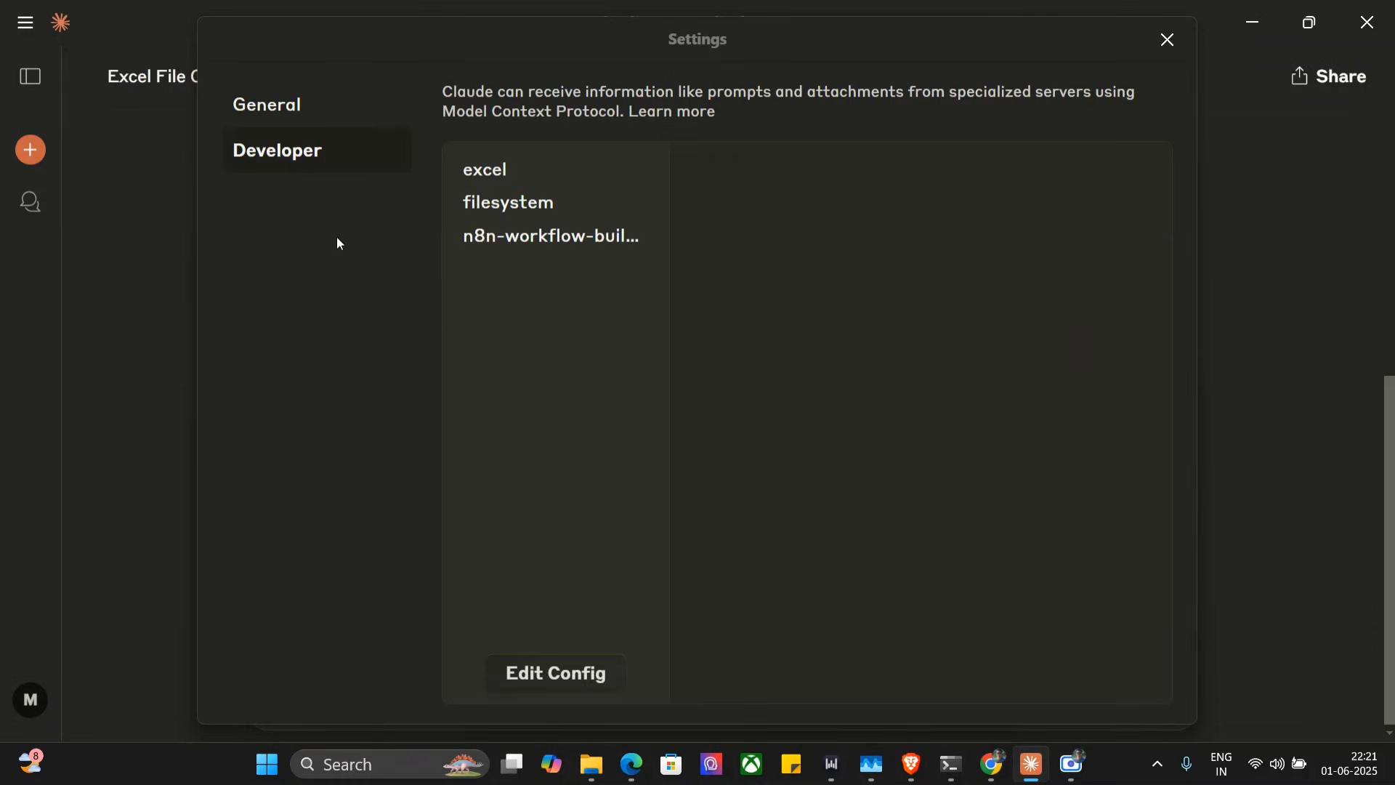
{"action": "left_click", "coordinate": [556, 673]}
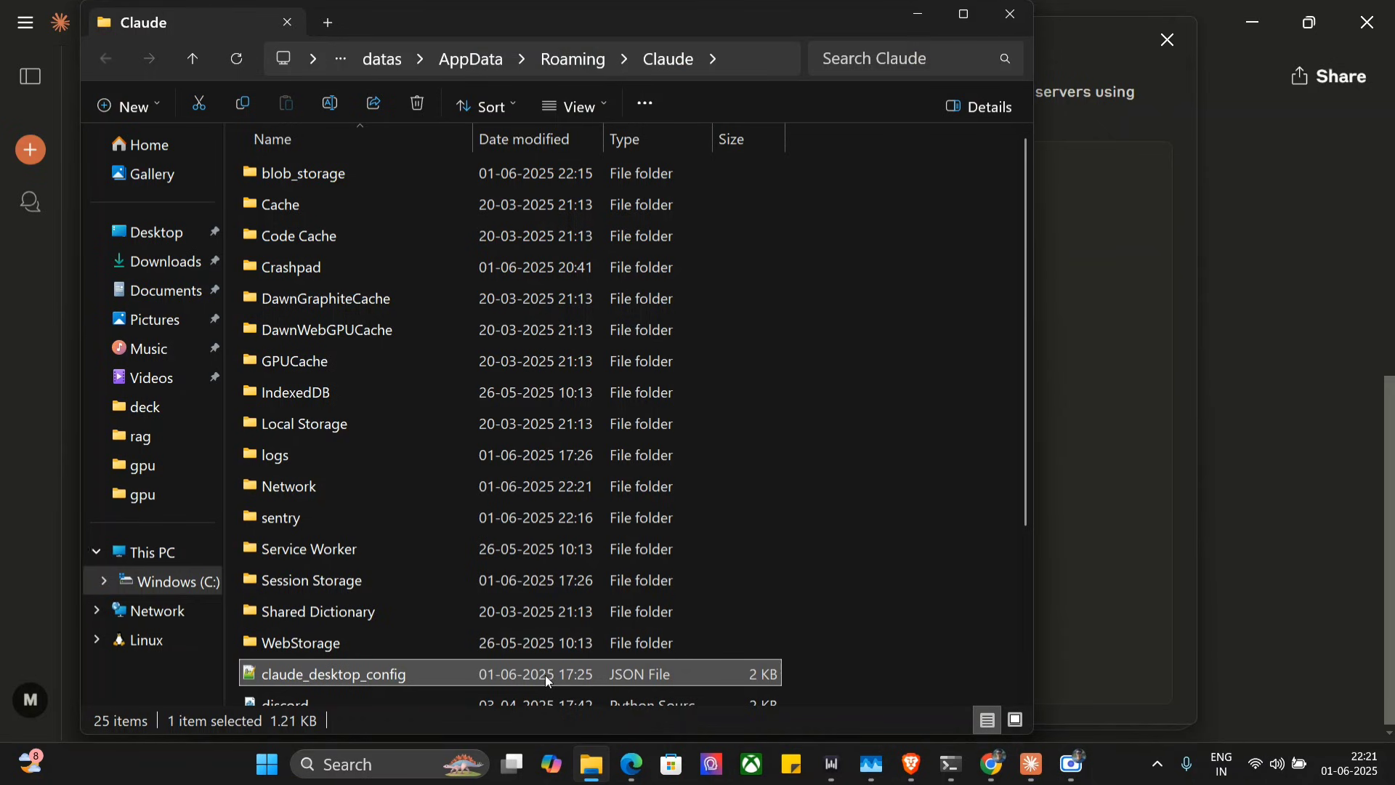
Step: Open claude_desktop_config.json in Notepad++, then switch to the running proxy terminal
{"action": "double_click", "coordinate": [545, 674]}
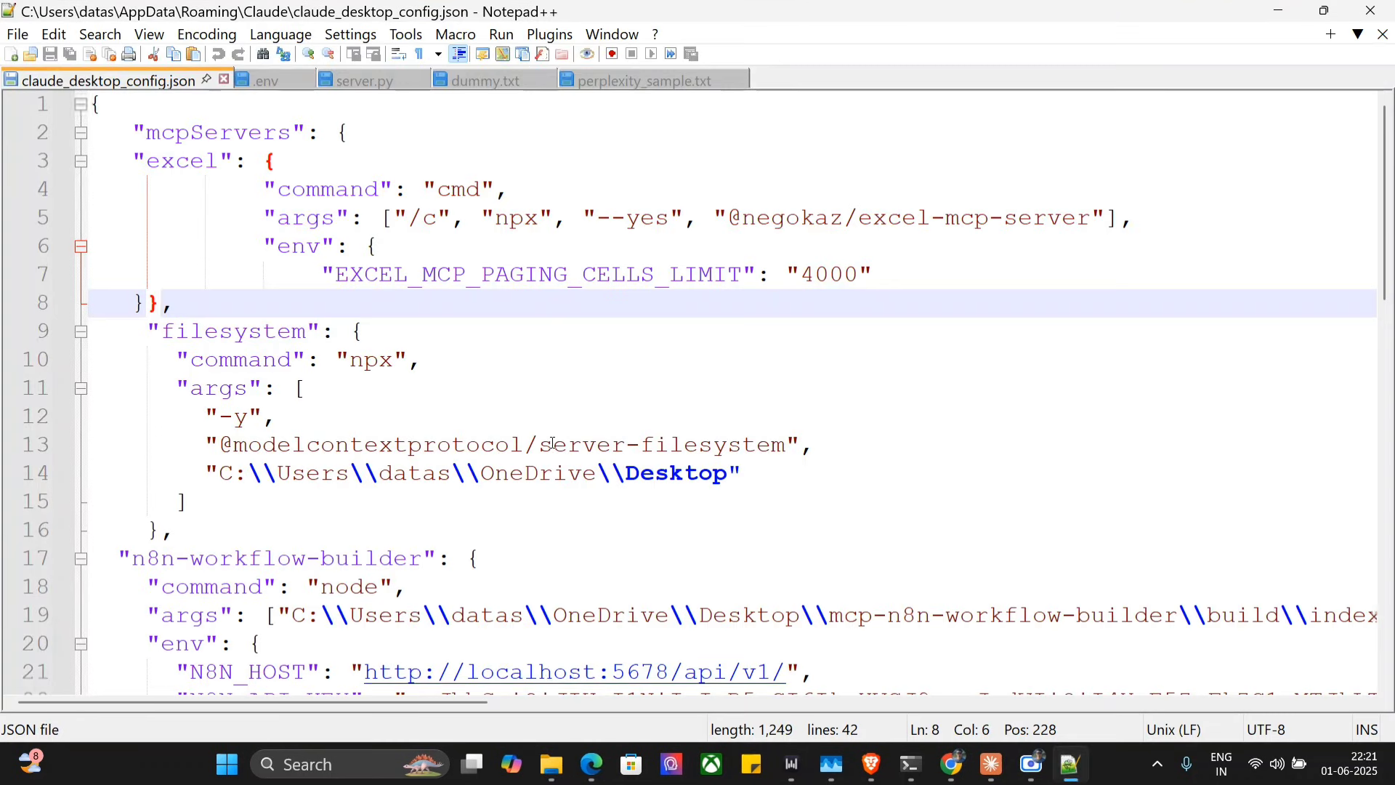
{"action": "scroll", "coordinate": [392, 436], "scroll_direction": "down", "scroll_amount": 4}
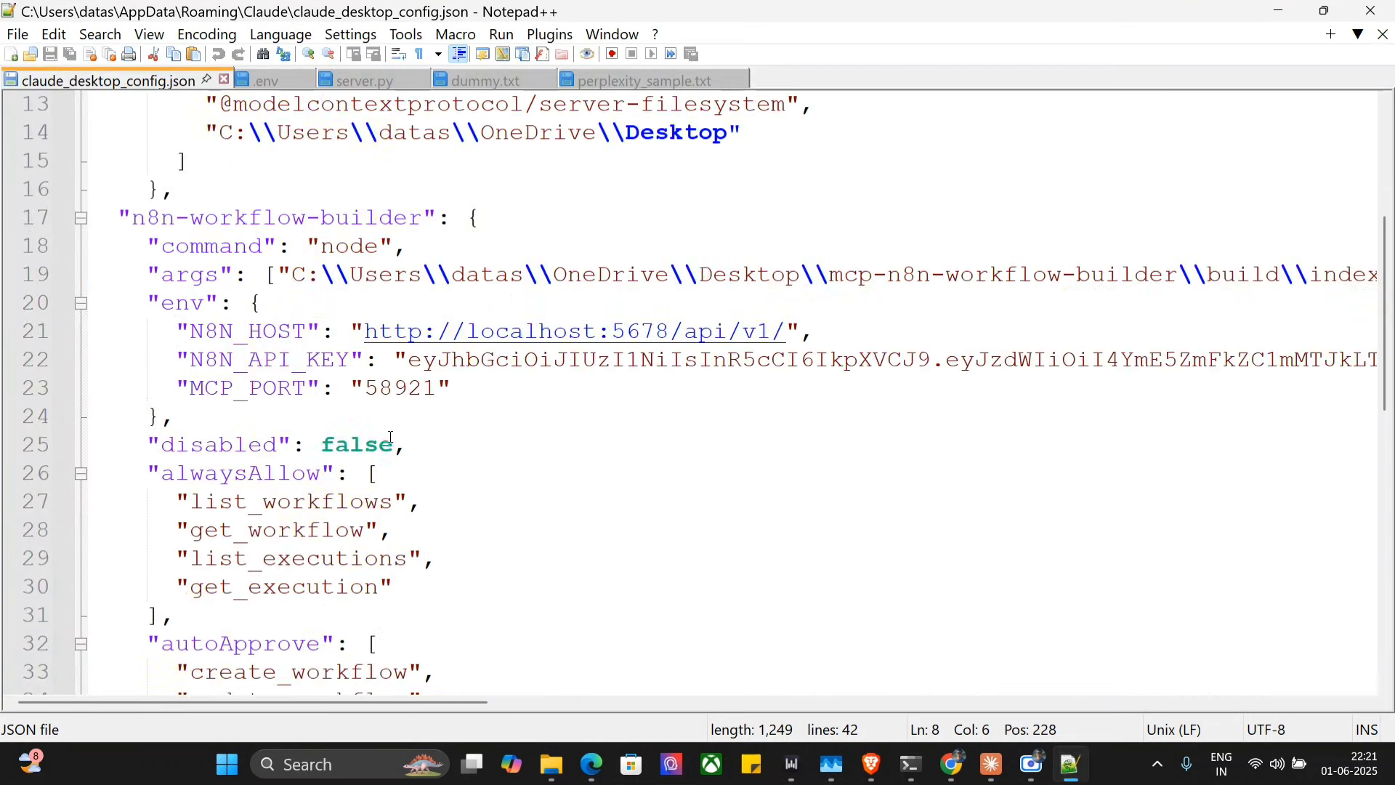
{"action": "scroll", "coordinate": [387, 436], "scroll_direction": "up", "scroll_amount": 4}
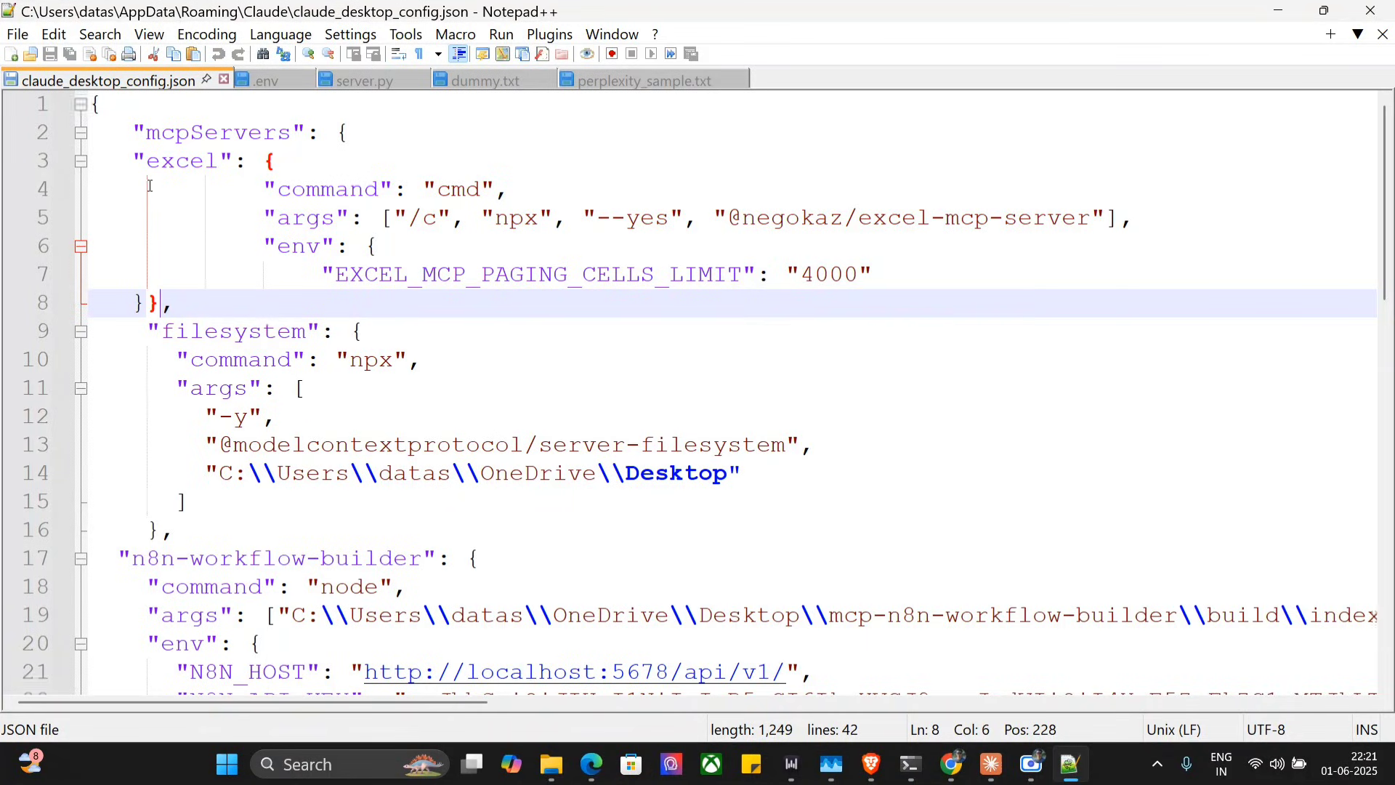
{"action": "scroll", "coordinate": [322, 432], "scroll_direction": "down", "scroll_amount": 2}
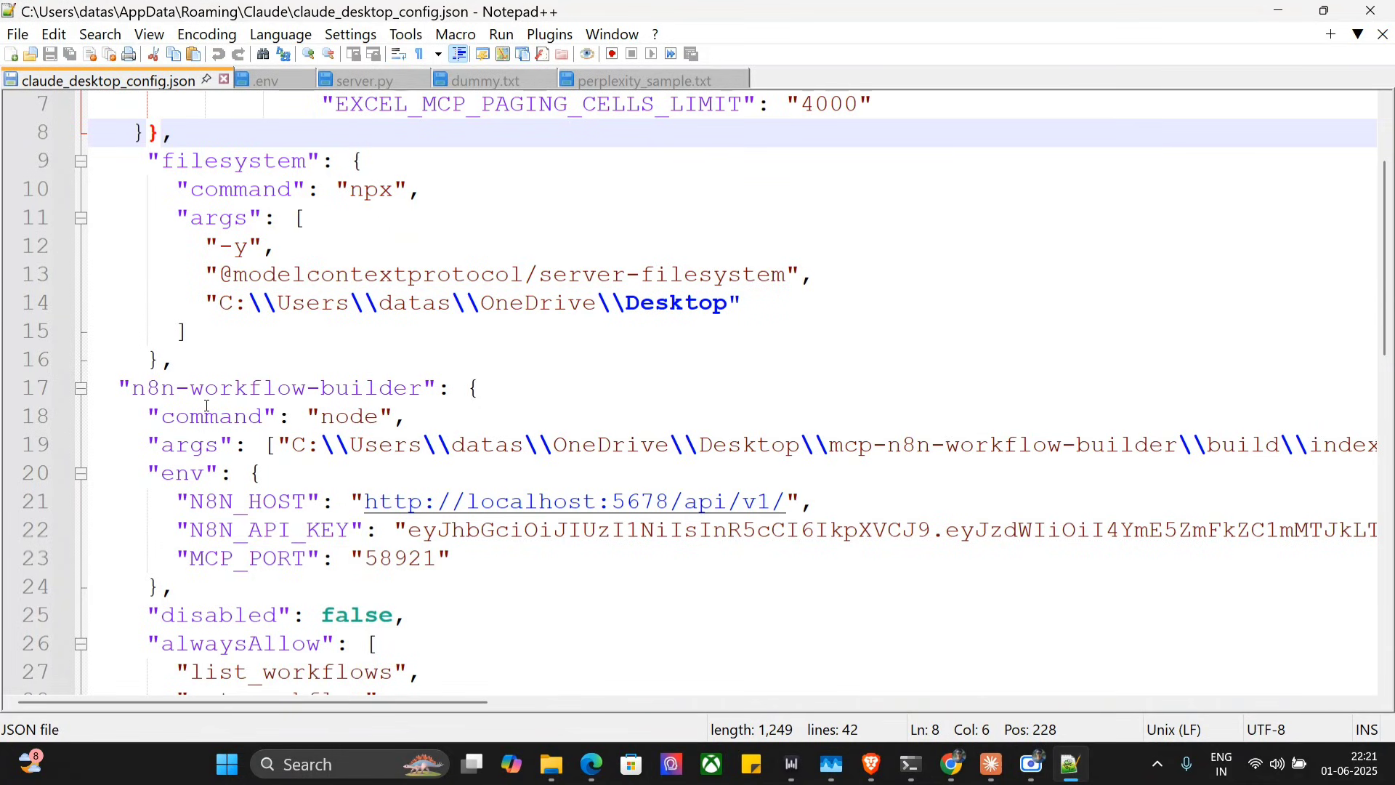
{"action": "scroll", "coordinate": [205, 406], "scroll_direction": "up", "scroll_amount": 2}
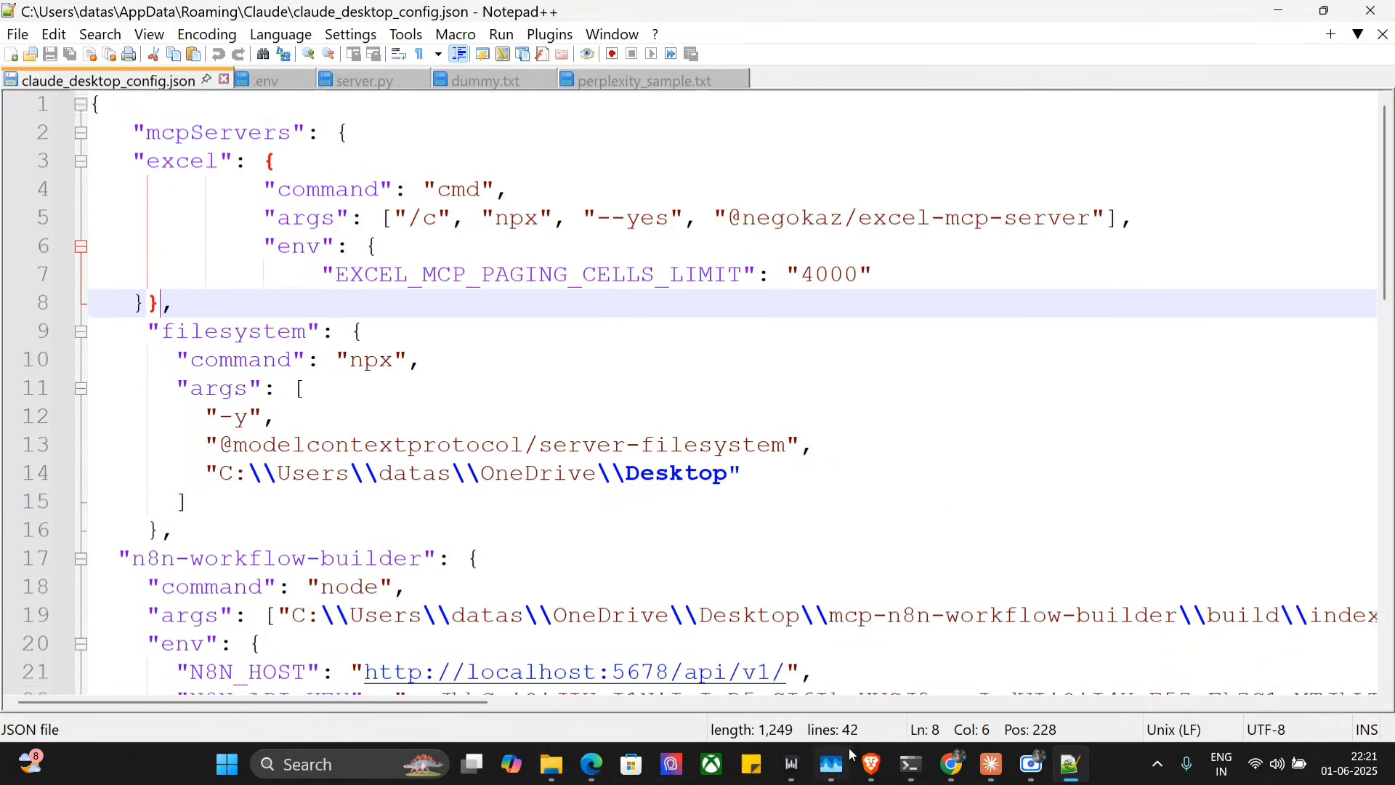
{"action": "left_click", "coordinate": [909, 763]}
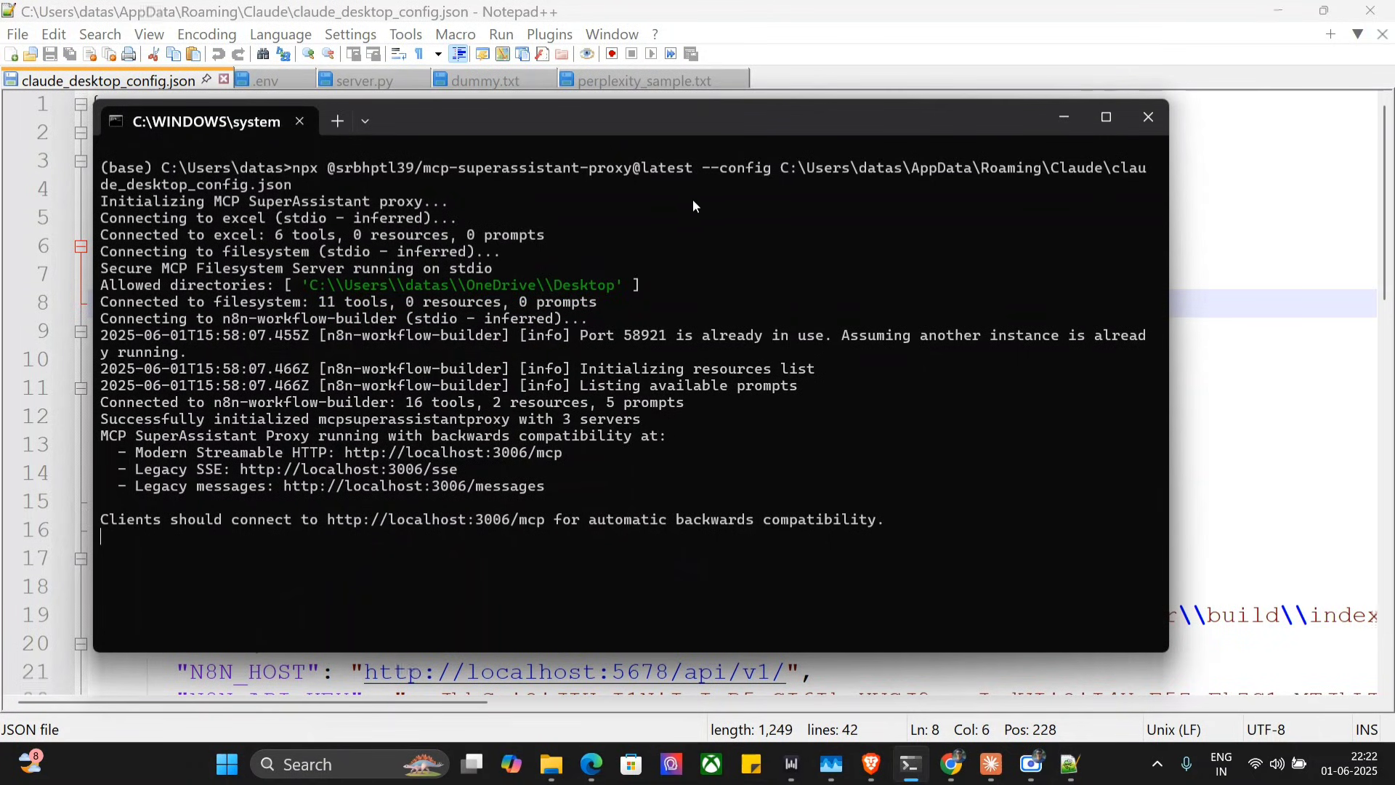
Step: Highlight the claude_desktop_config.json path in the running proxy command, then clear the selection
{"action": "double_click", "coordinate": [821, 180]}
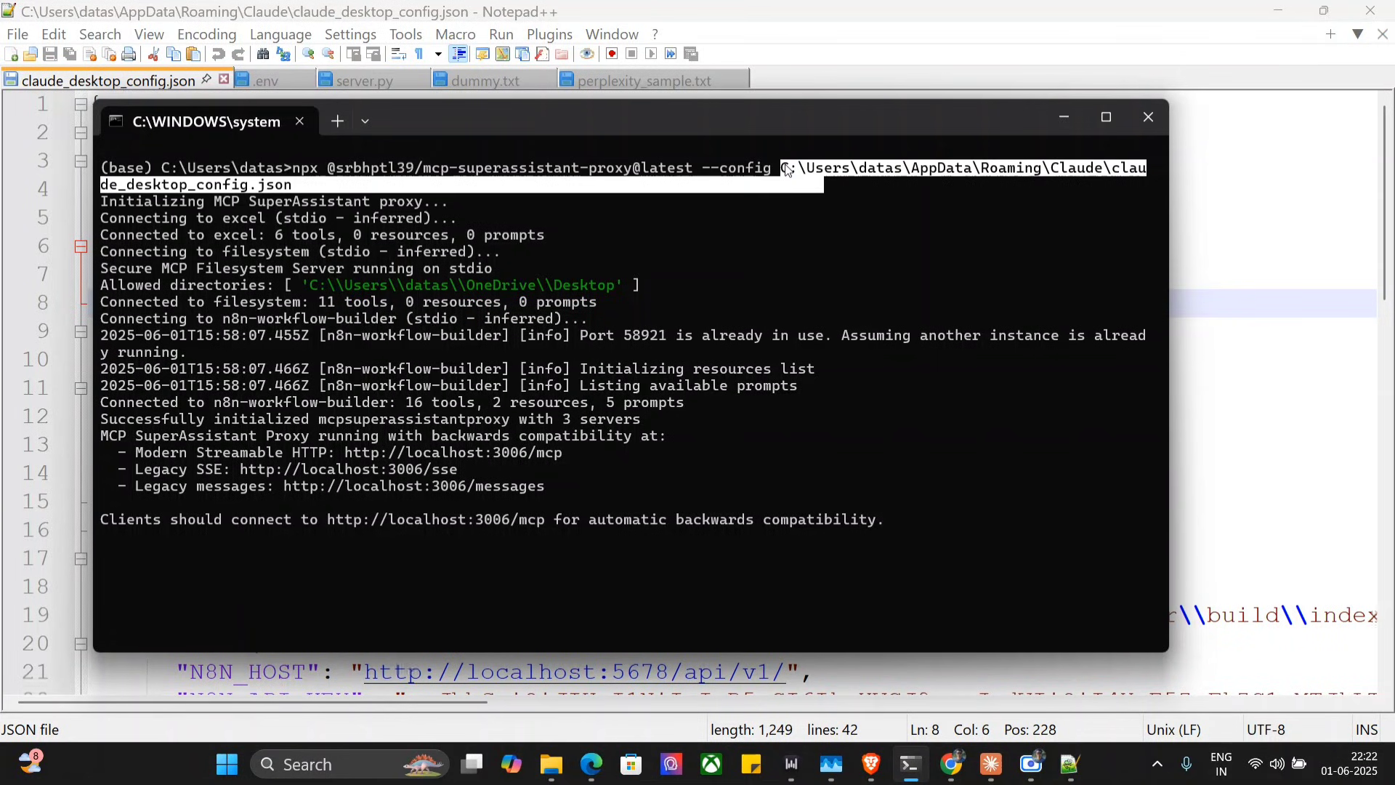
{"action": "left_click", "coordinate": [292, 217]}
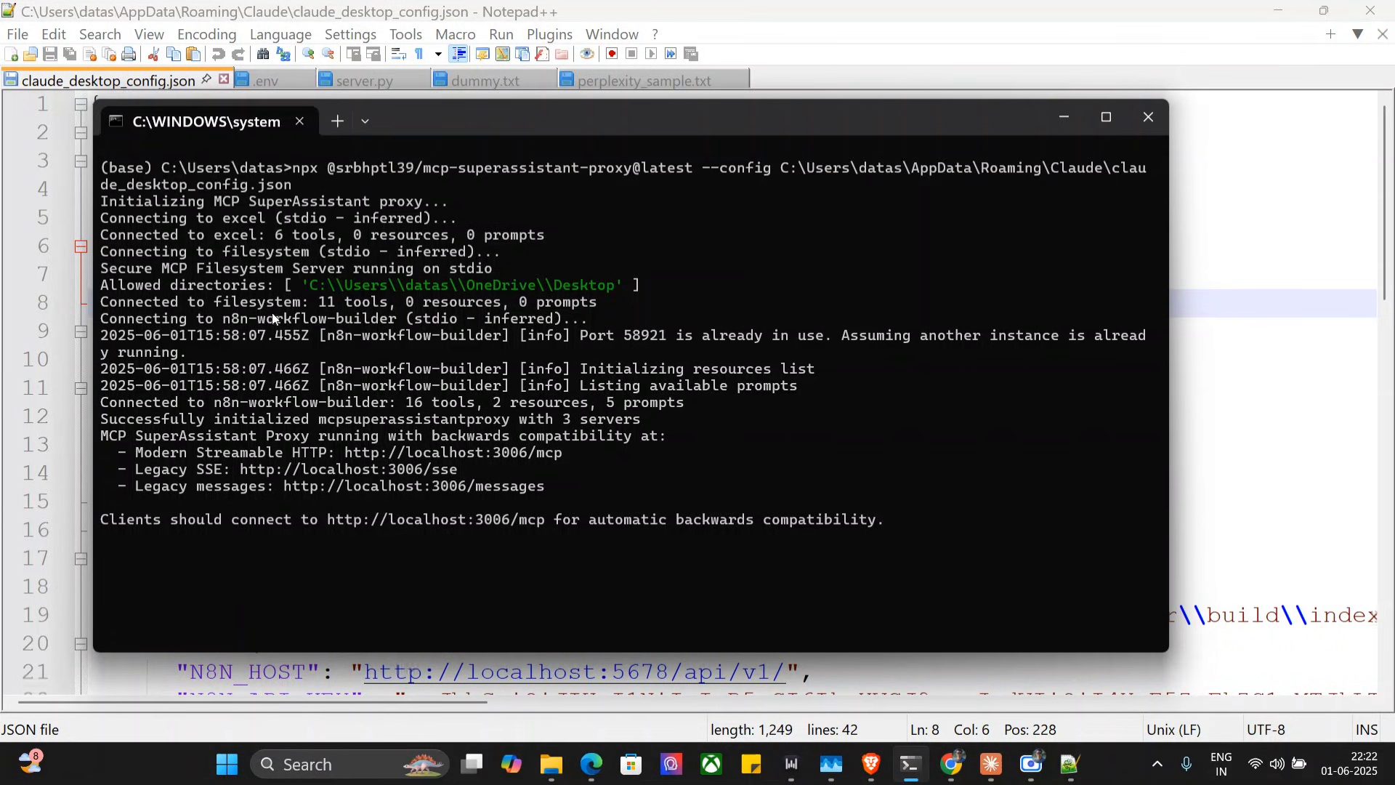